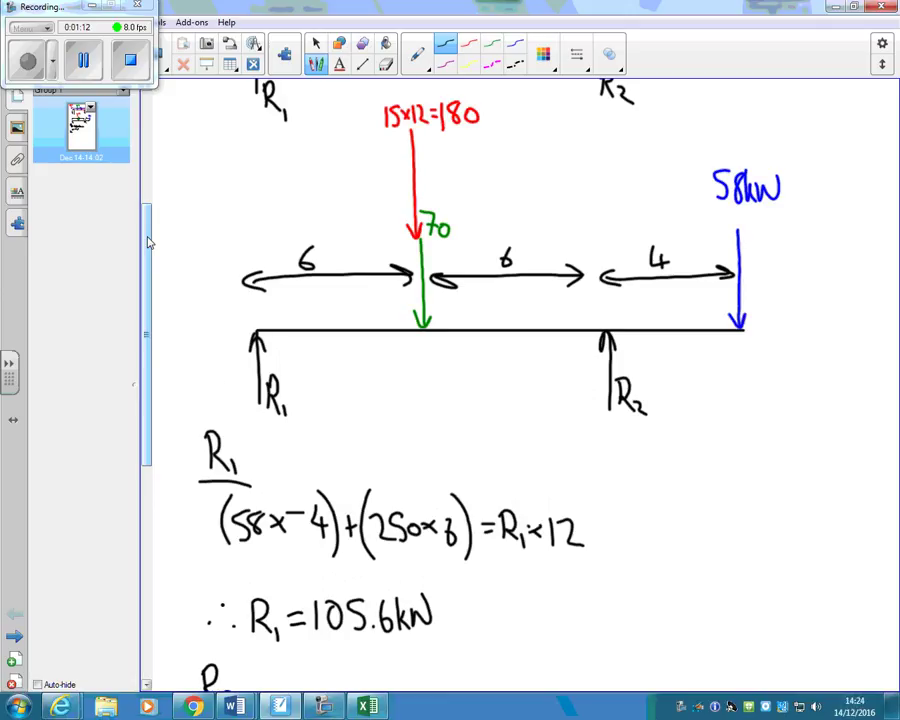
Step: Handwrite the moment equation (180×6)+(58×16)=R2×12 beneath the R2 heading
drag(148, 242, 161, 410)
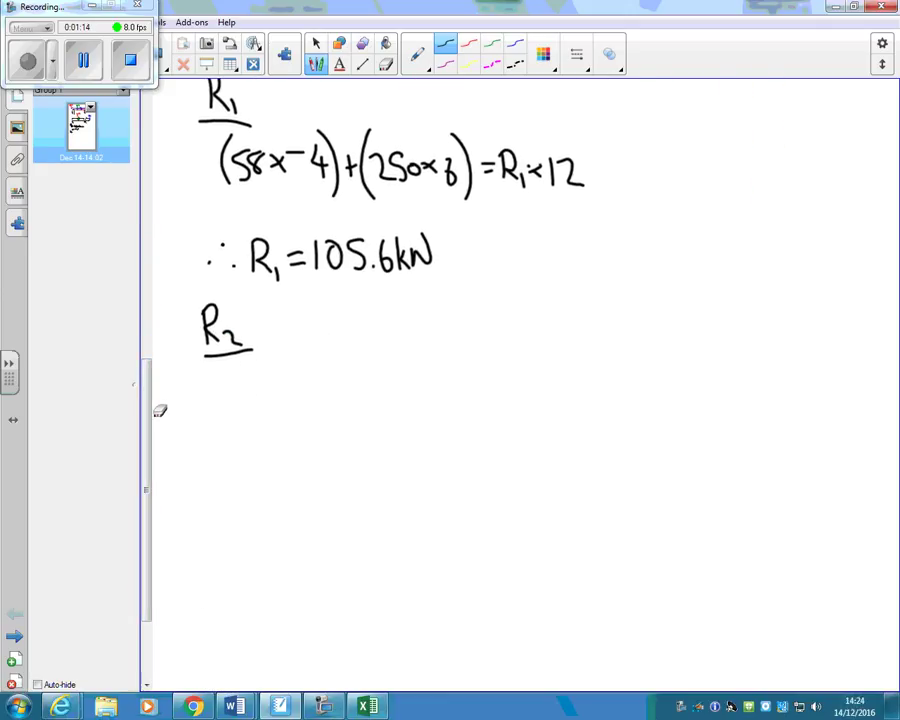
mouse_move(237, 370)
mouse_down()
mouse_move(236, 392)
mouse_move(224, 398)
mouse_move(251, 371)
mouse_move(280, 389)
mouse_up()
mouse_move(280, 377)
mouse_down()
mouse_move(270, 389)
mouse_move(286, 386)
mouse_move(306, 406)
mouse_move(330, 402)
mouse_move(341, 385)
mouse_move(361, 406)
mouse_move(369, 372)
mouse_move(366, 396)
mouse_up()
drag(368, 364, 423, 387)
mouse_move(423, 374)
mouse_down()
mouse_move(412, 387)
mouse_move(445, 392)
mouse_up()
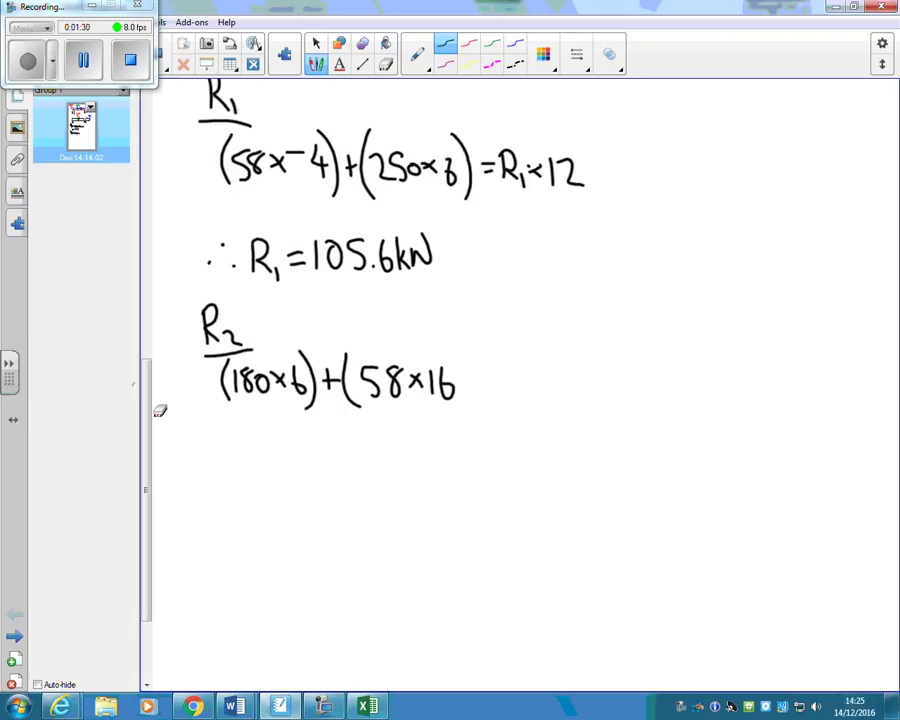
mouse_move(456, 373)
mouse_down()
mouse_move(457, 415)
mouse_move(493, 378)
mouse_move(505, 392)
mouse_up()
mouse_move(505, 365)
mouse_down()
mouse_move(515, 366)
mouse_move(521, 392)
mouse_move(541, 401)
mouse_move(556, 382)
mouse_move(547, 382)
mouse_up()
mouse_move(567, 366)
mouse_down()
mouse_move(567, 388)
mouse_move(594, 386)
mouse_up()
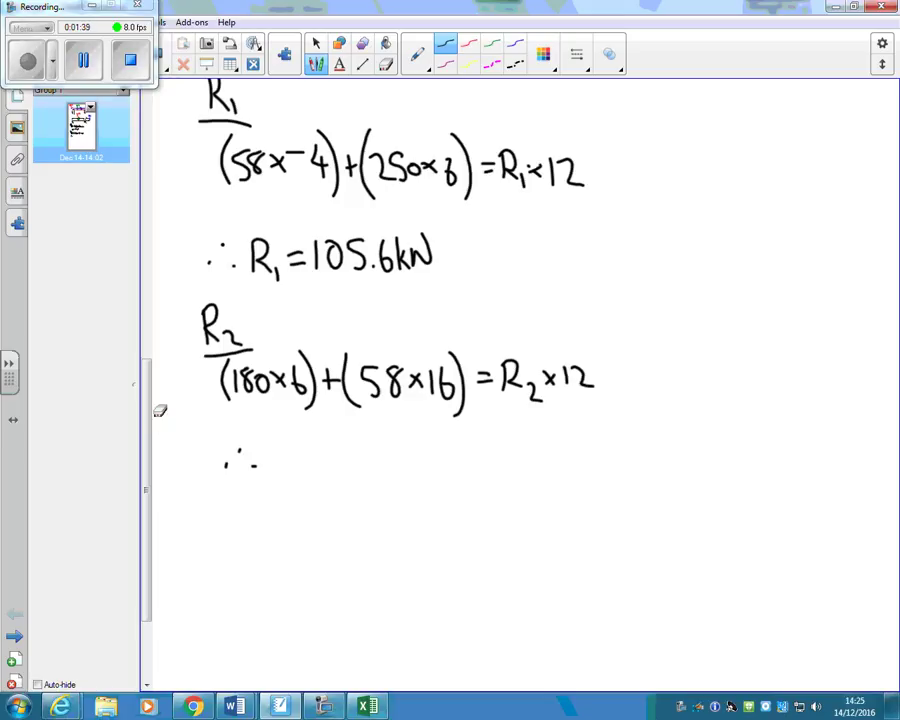
Step: Handwrite "R2 =" after the therefore sign below the R2 moment equation
mouse_move(274, 446)
mouse_down()
mouse_move(274, 480)
mouse_move(300, 479)
mouse_move(328, 457)
mouse_up()
drag(314, 467, 328, 466)
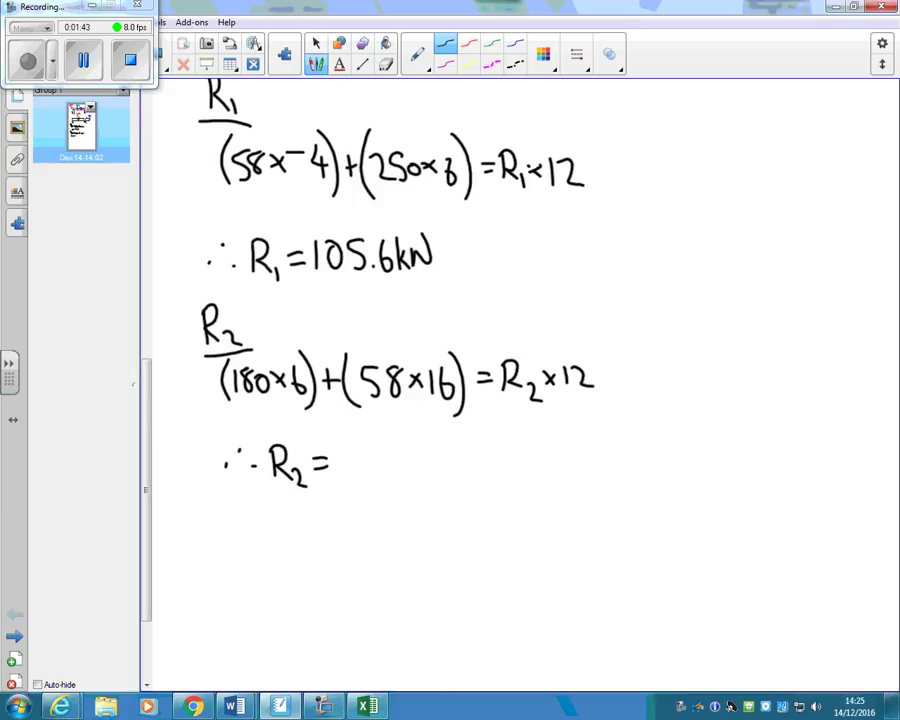
click(28, 62)
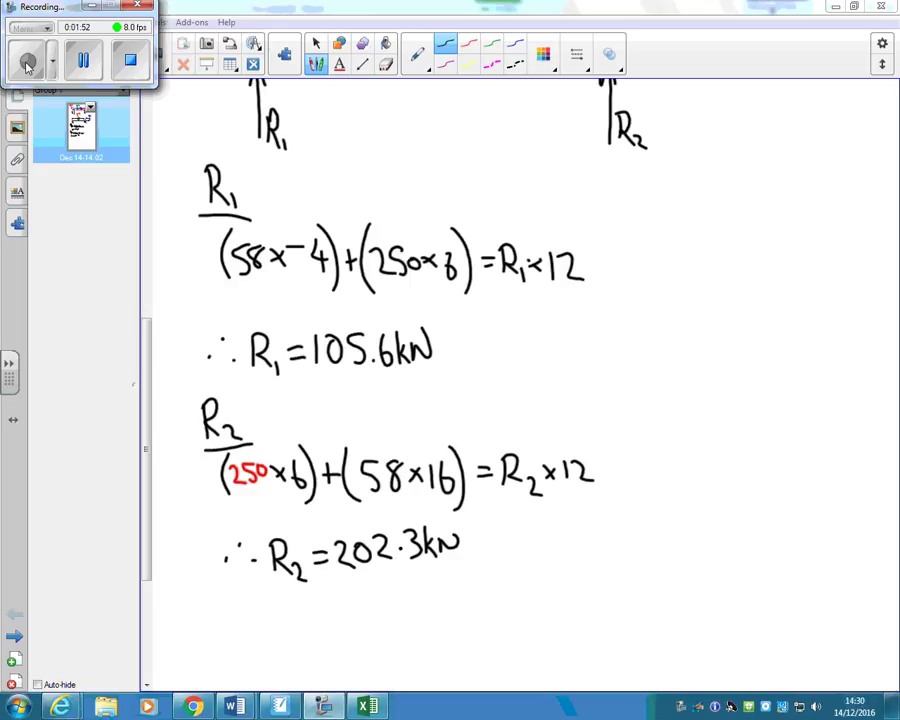
click(28, 62)
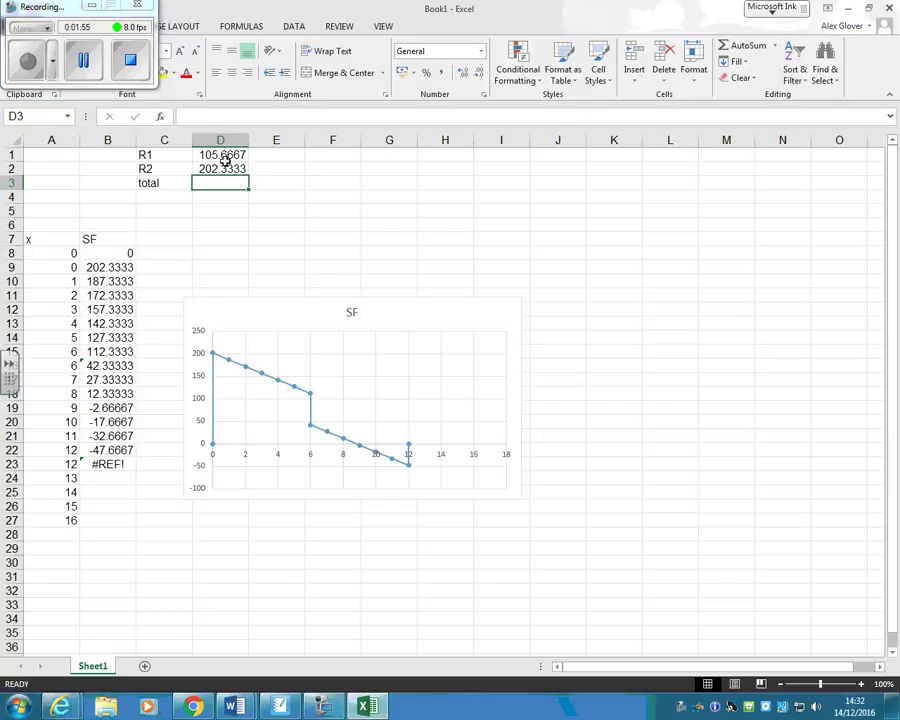
Step: Check the formulas behind the R1 and R2 values, and total both reactions in D3 with =D1+D2
click(225, 156)
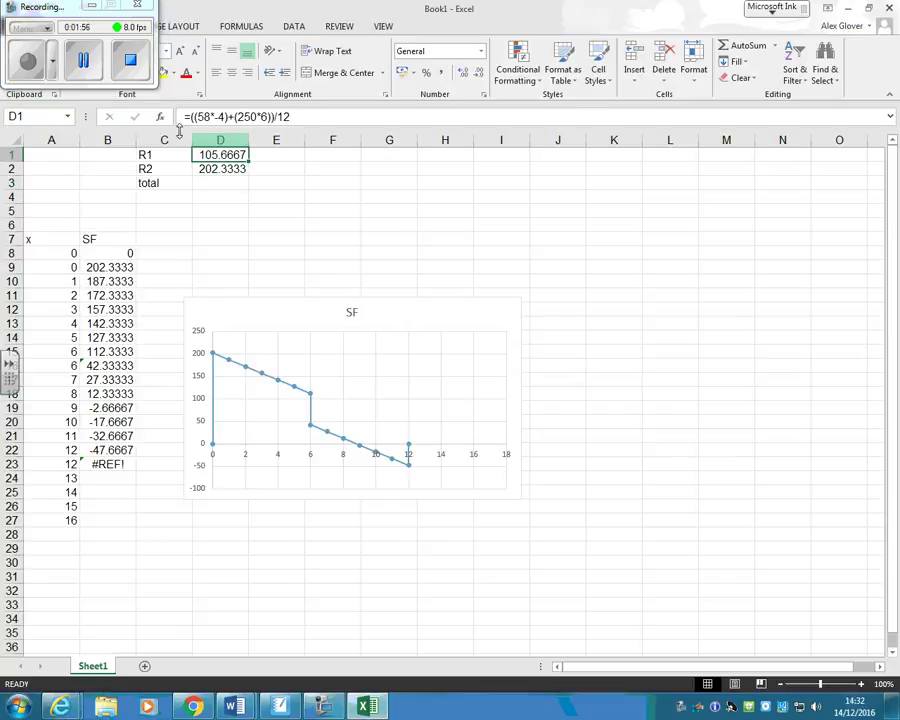
click(226, 171)
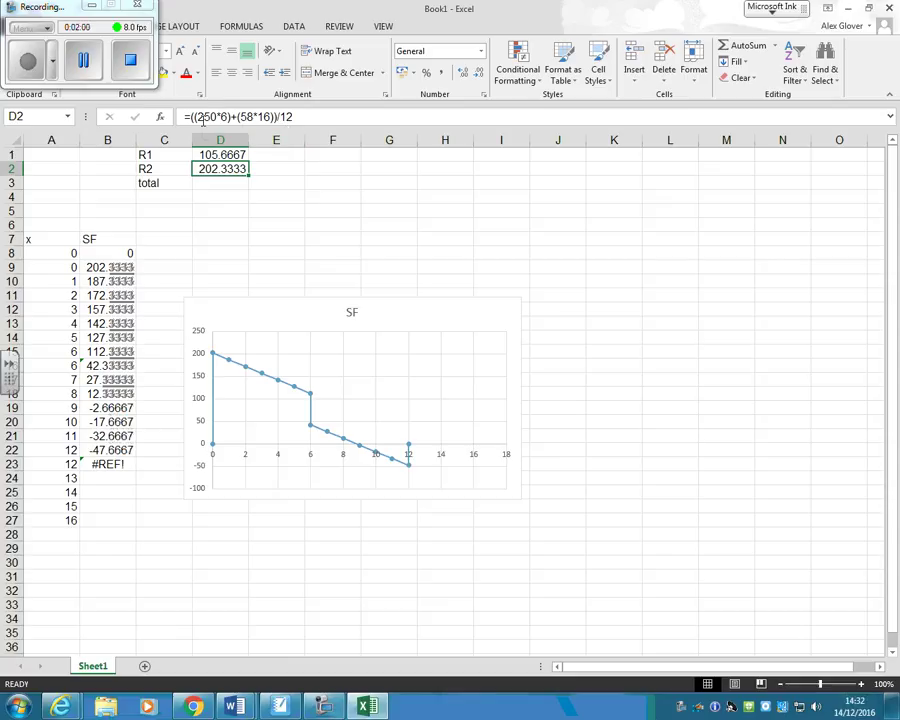
click(216, 185)
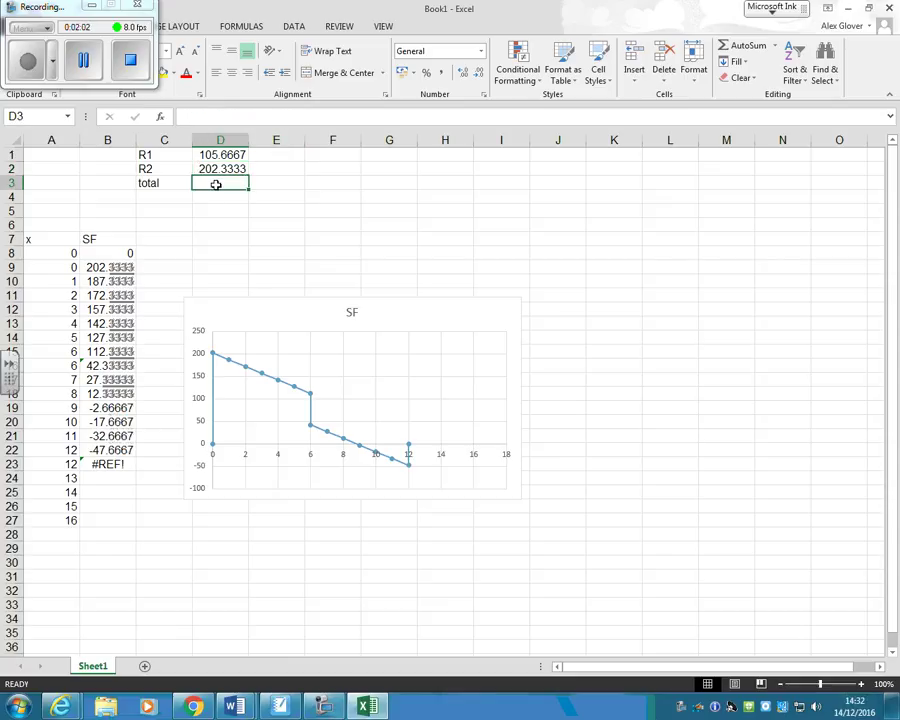
text(=)
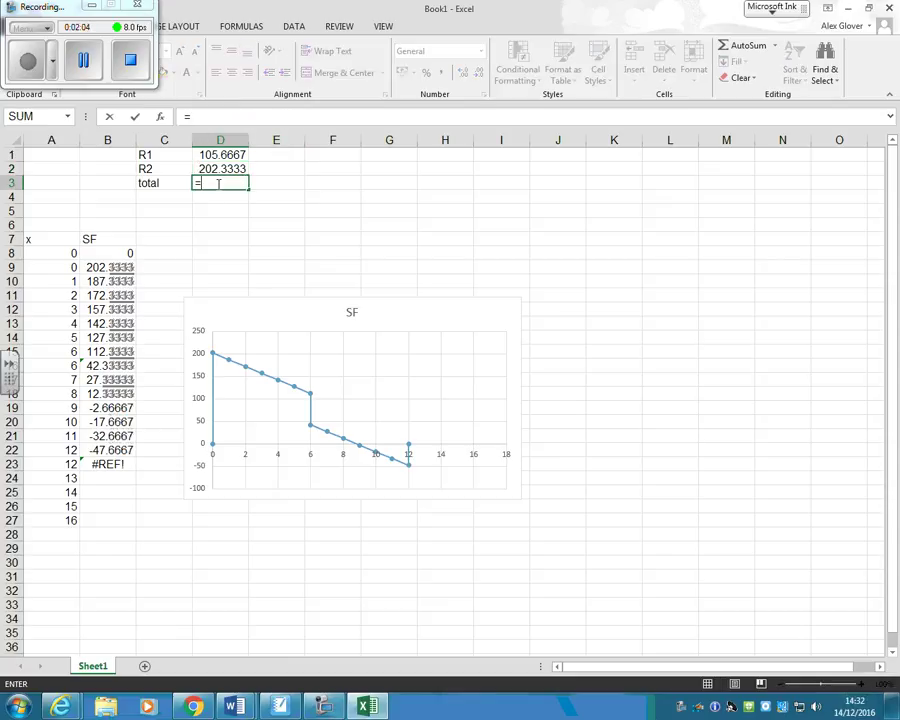
click(221, 156)
text(+)
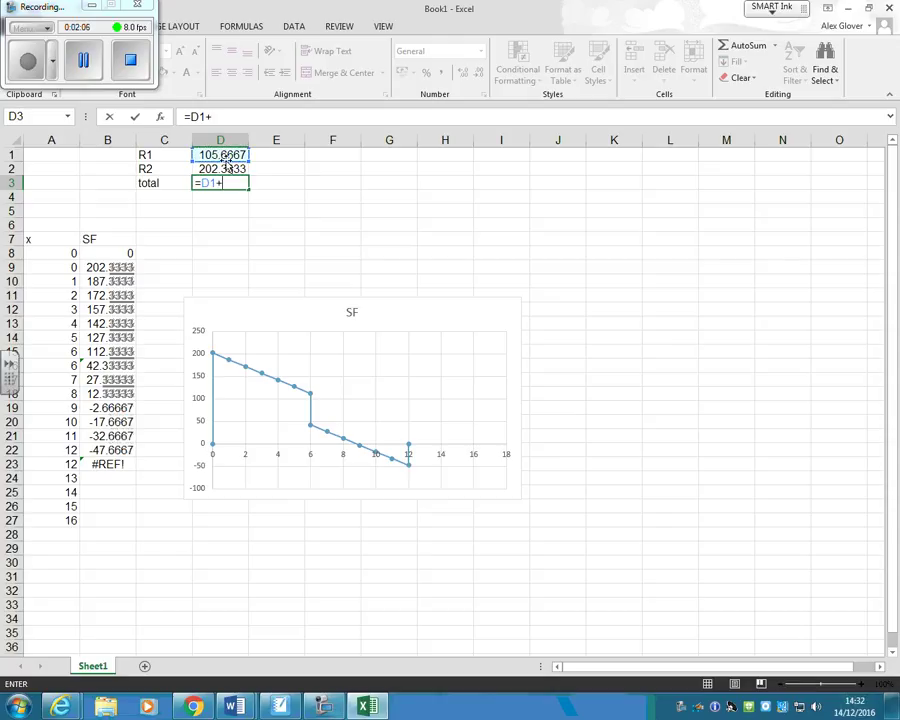
click(228, 169)
key(Return)
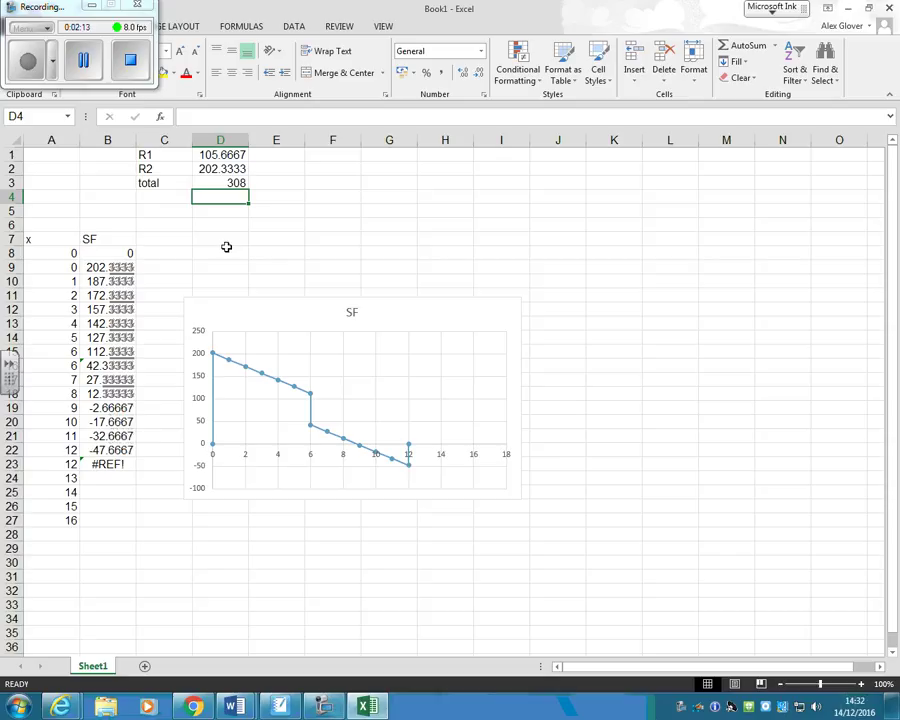
Step: Compare the total reaction in D3 with the applied loads on the SMART Notebook beam diagram, and return to Excel
click(229, 183)
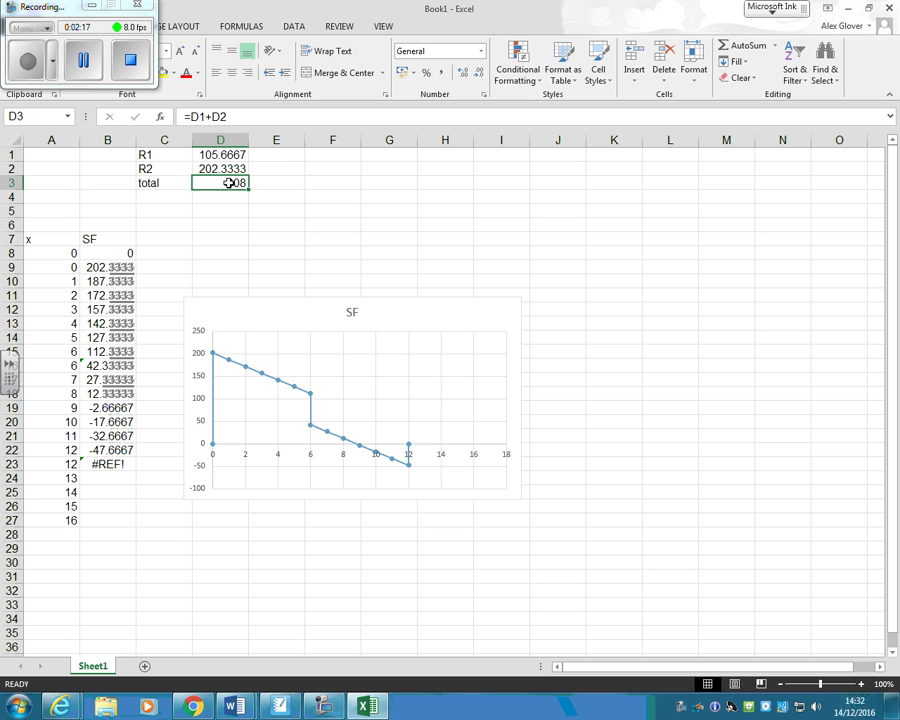
click(279, 706)
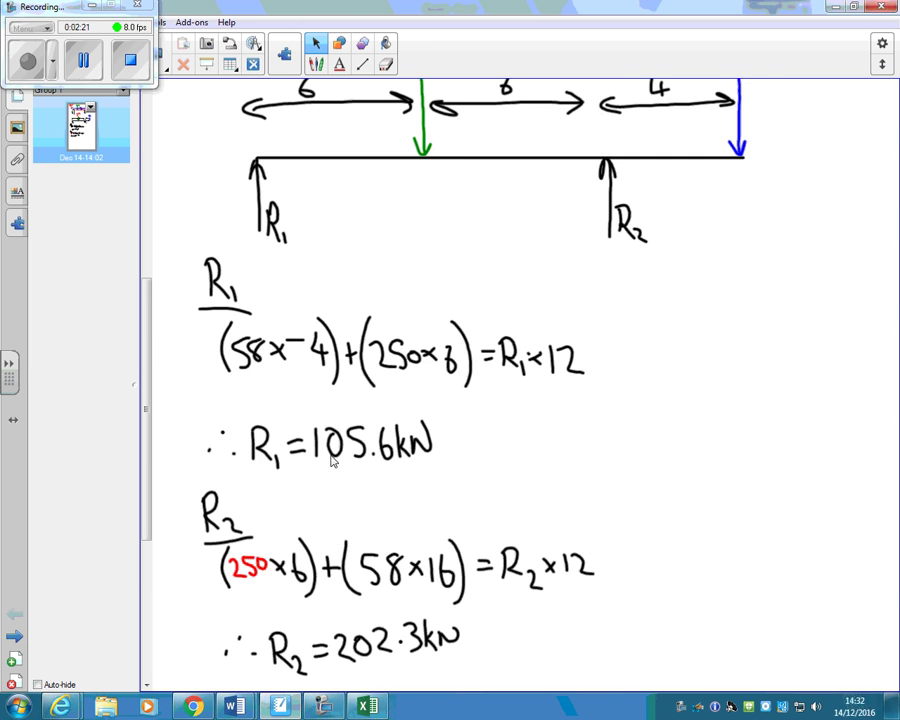
scroll(330, 460, up, 5)
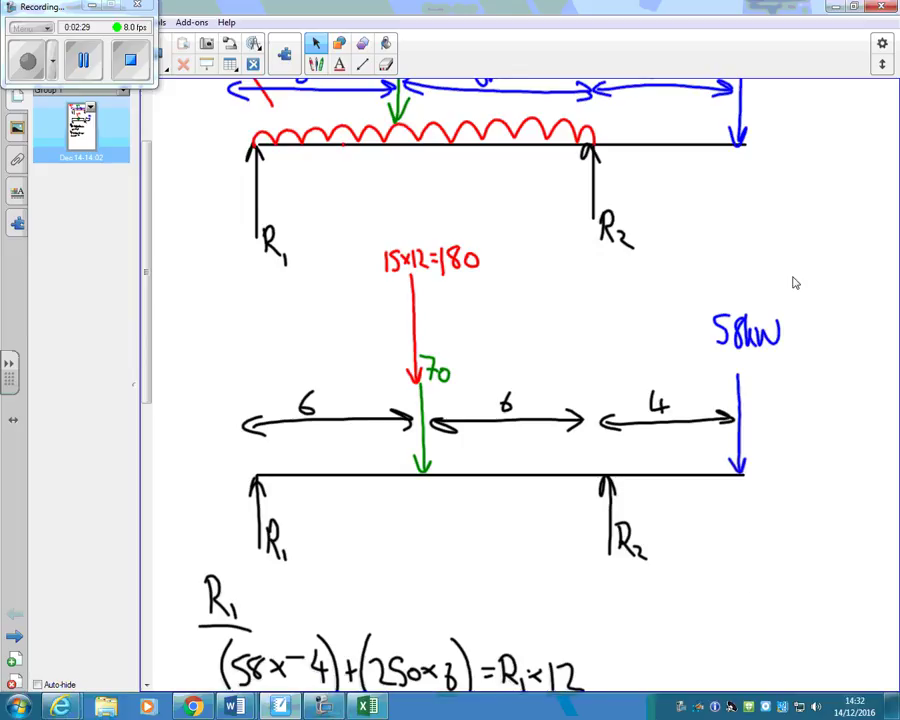
click(379, 703)
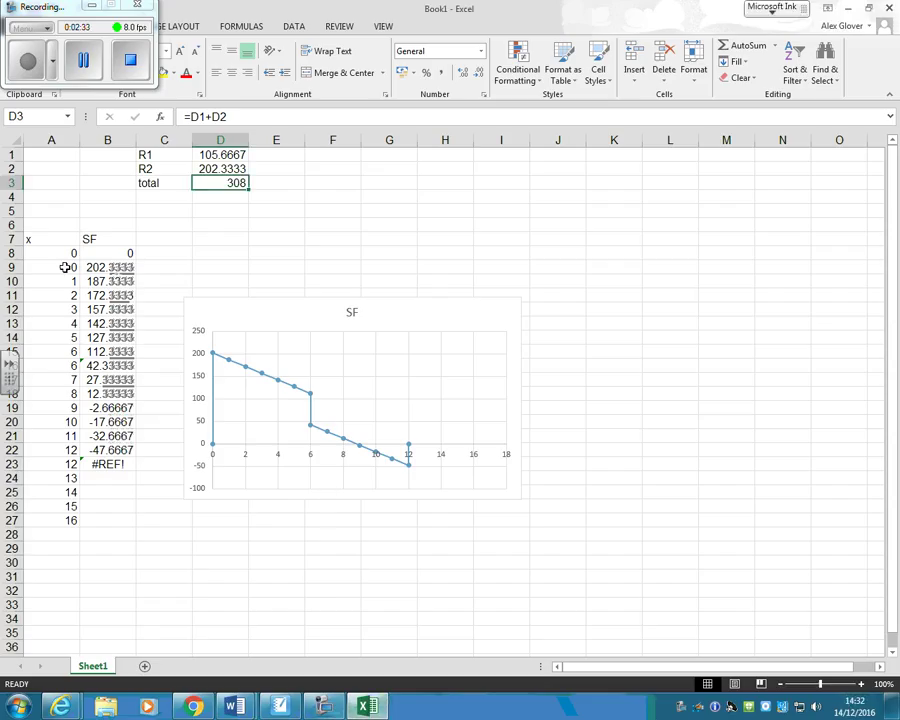
Step: Clear the old shear force values from B9 to B23
drag(96, 267, 115, 463)
key(Delete)
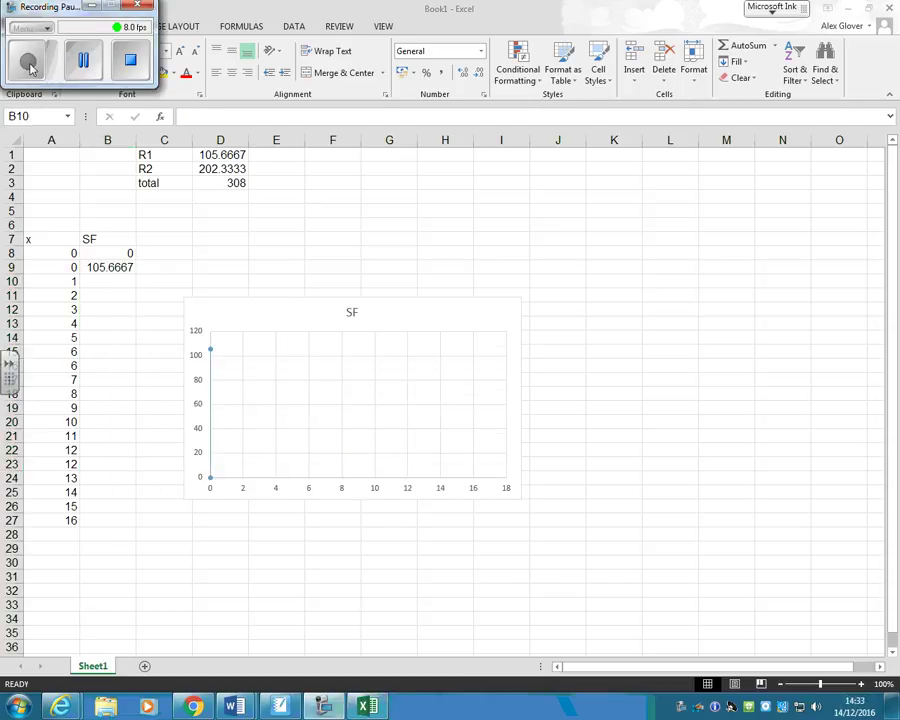
click(30, 67)
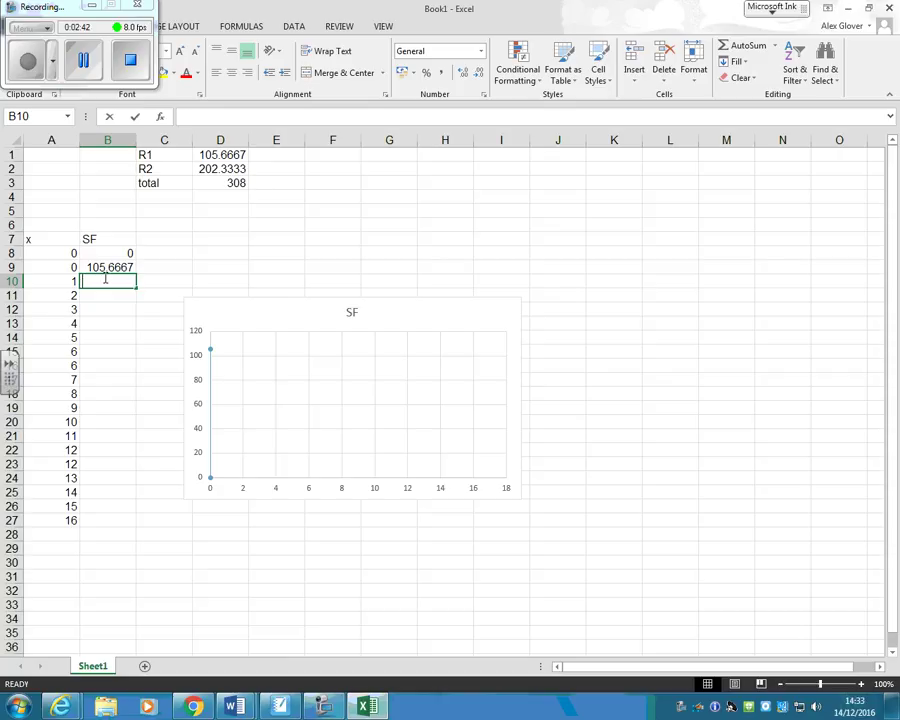
Step: Enter =B9-15 in B10 and fill the formula down to B15 for x = 1 to 6
text(=)
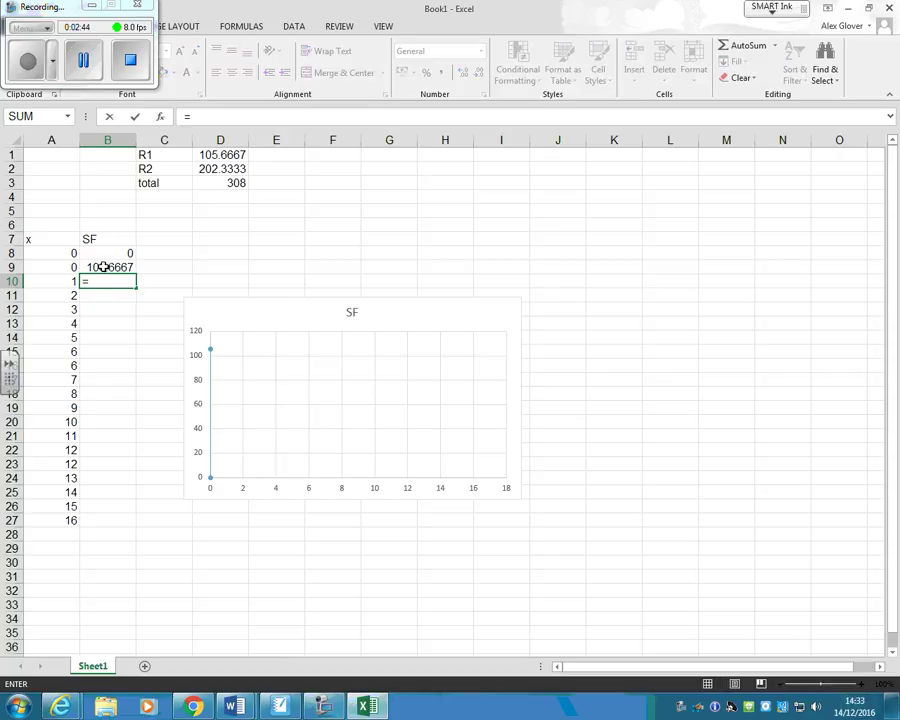
click(103, 267)
text(-)
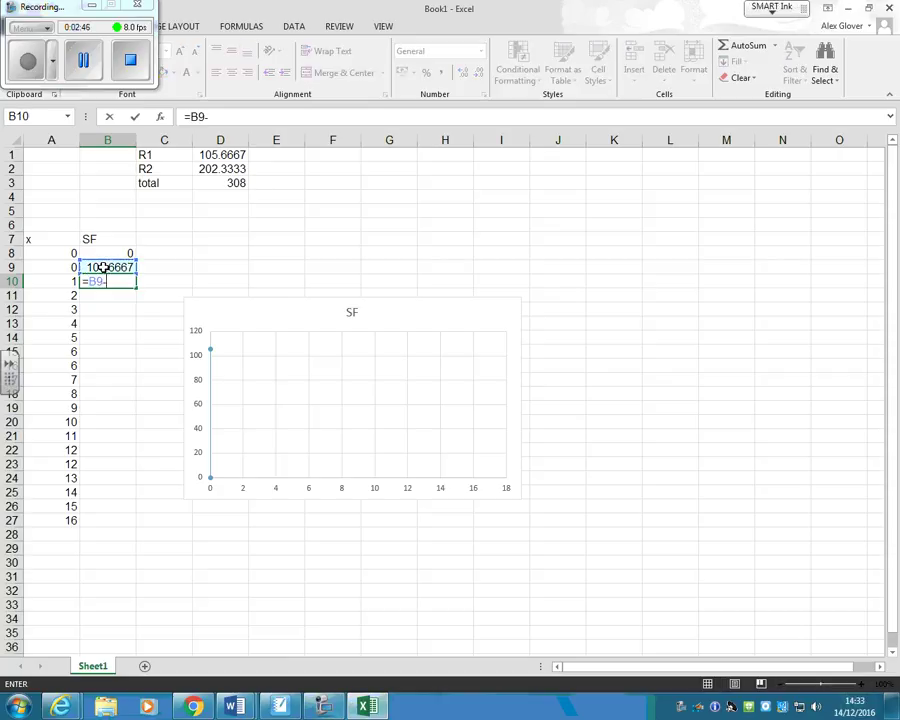
text(15)
key(Return)
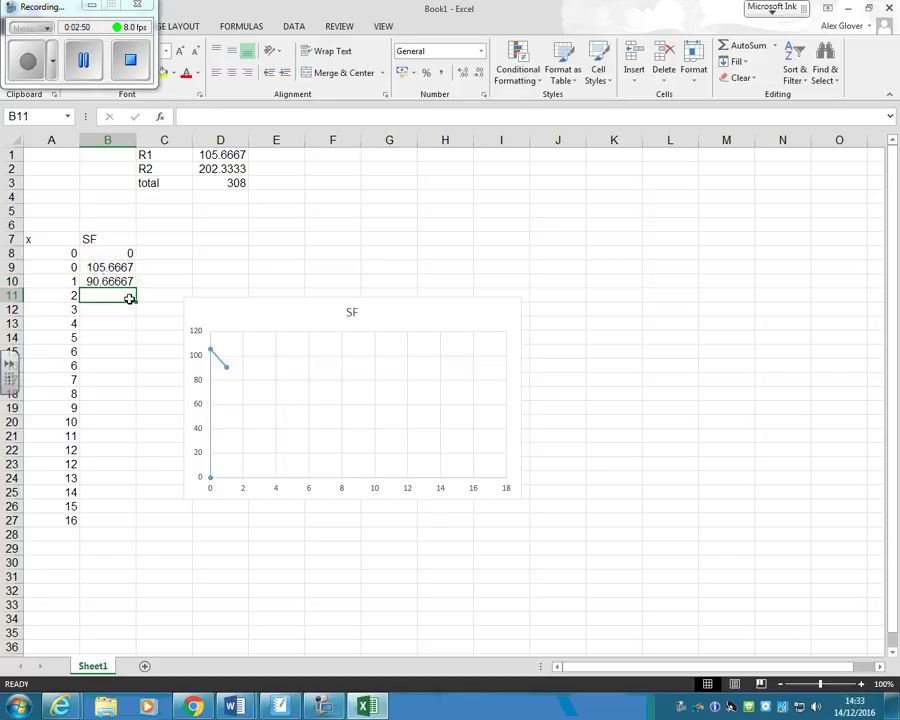
click(122, 281)
drag(134, 285, 134, 362)
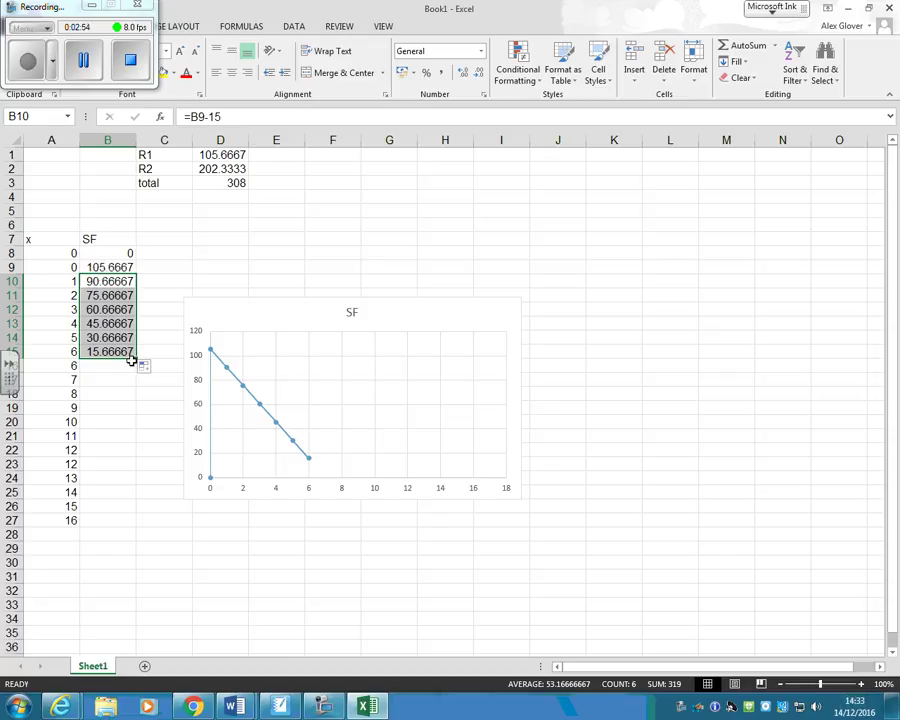
Step: Enter =B15-70 in B16 to apply the 70 kN point load at the second x = 6 row
click(124, 367)
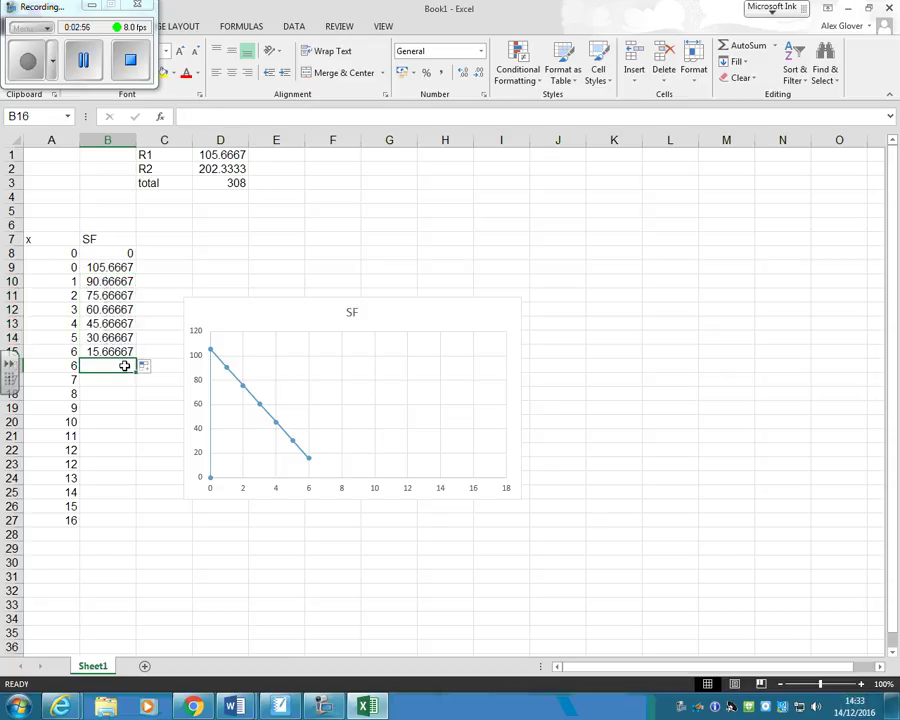
text(=)
click(114, 352)
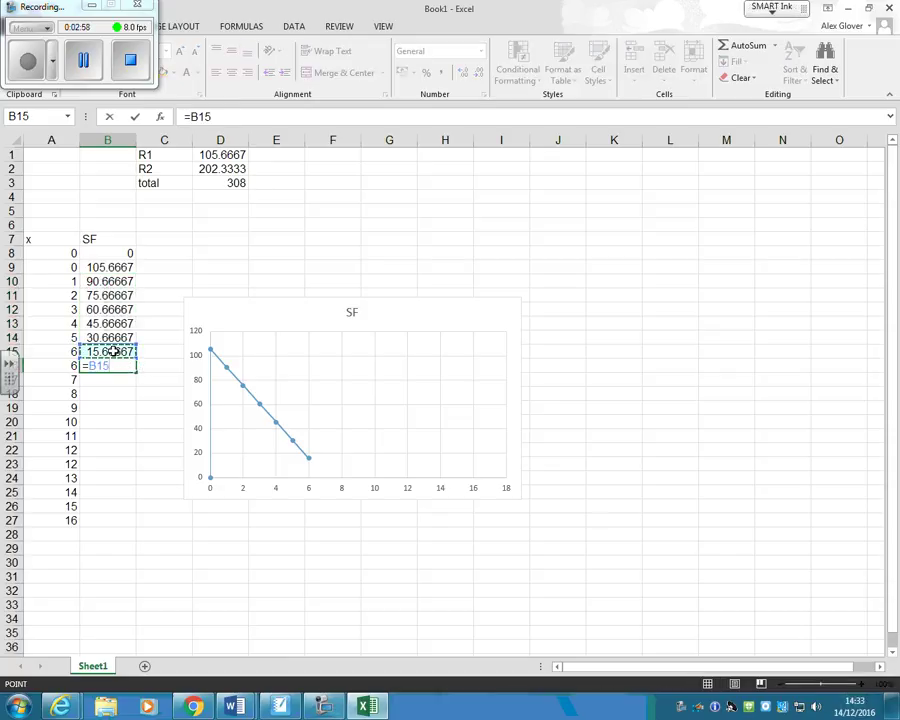
text(-70)
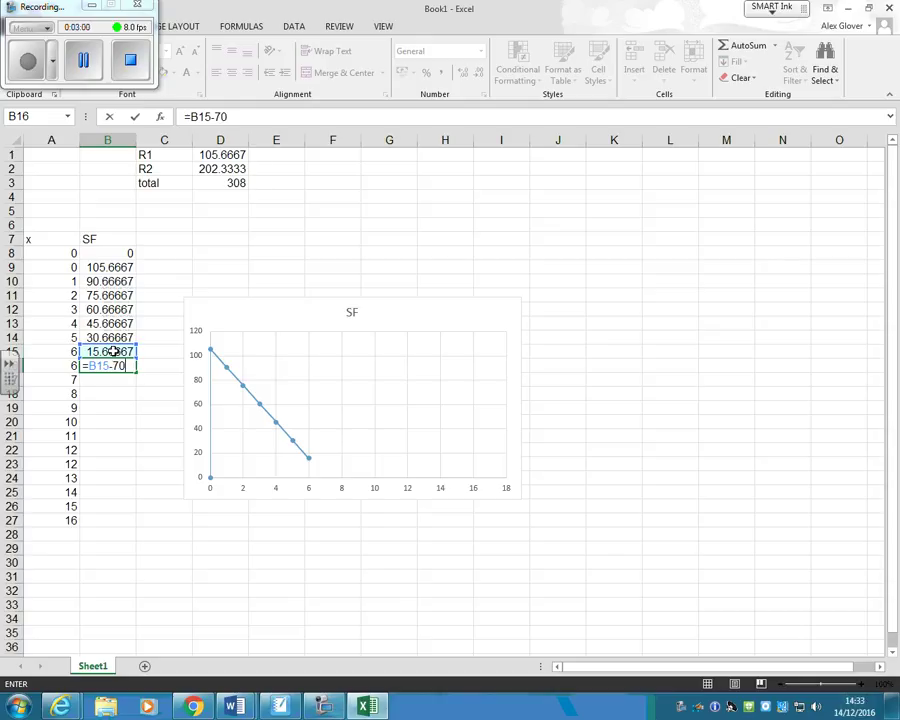
key(Return)
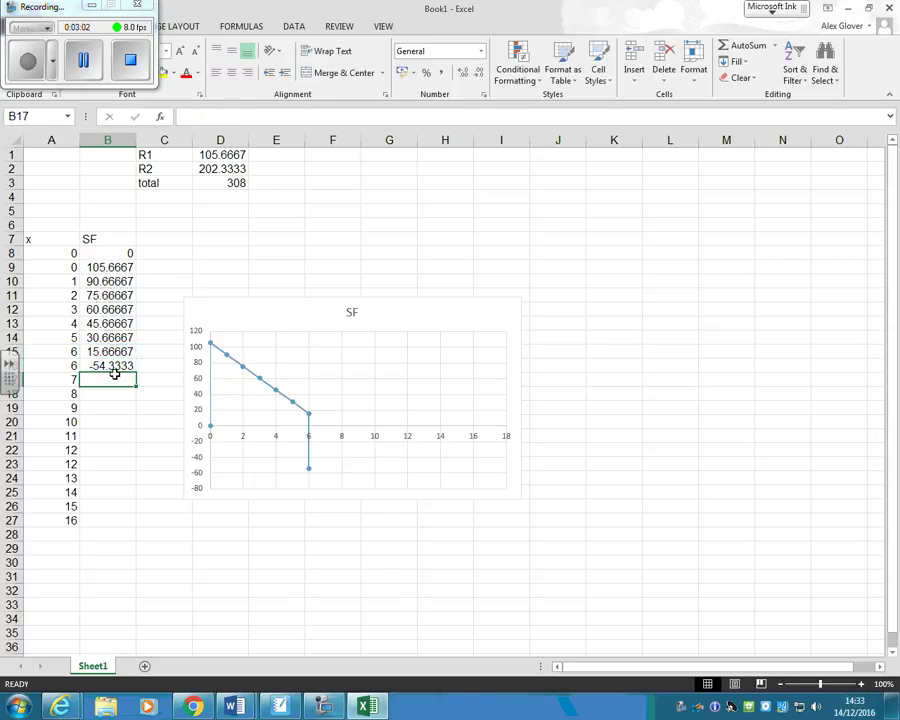
Step: Enter =B16-15 in B17 and fill the formula down to B22 for x = 7 to 12
text(=)
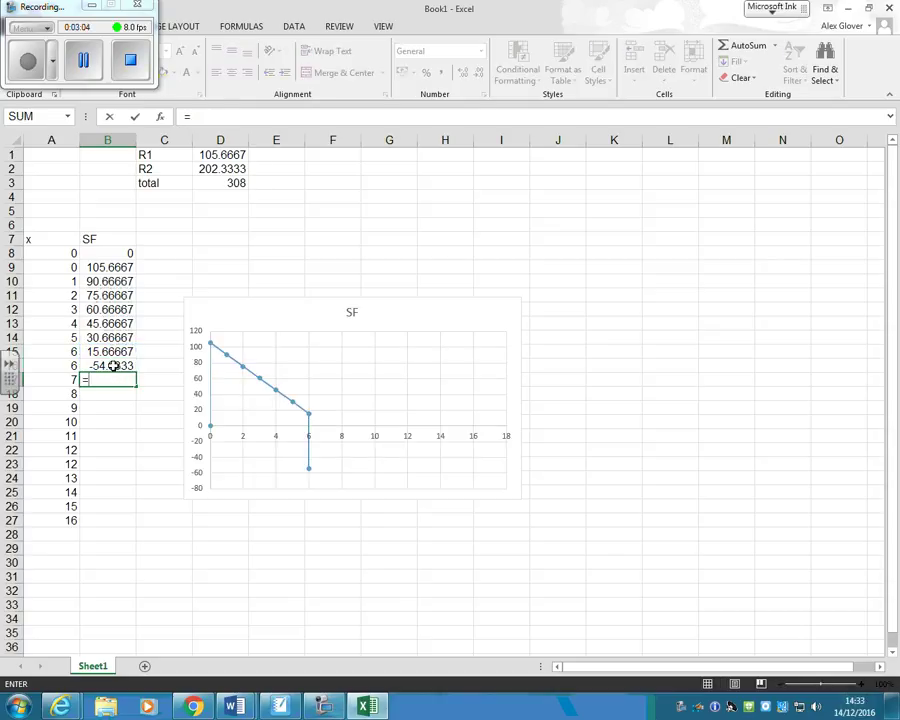
click(113, 366)
text(-)
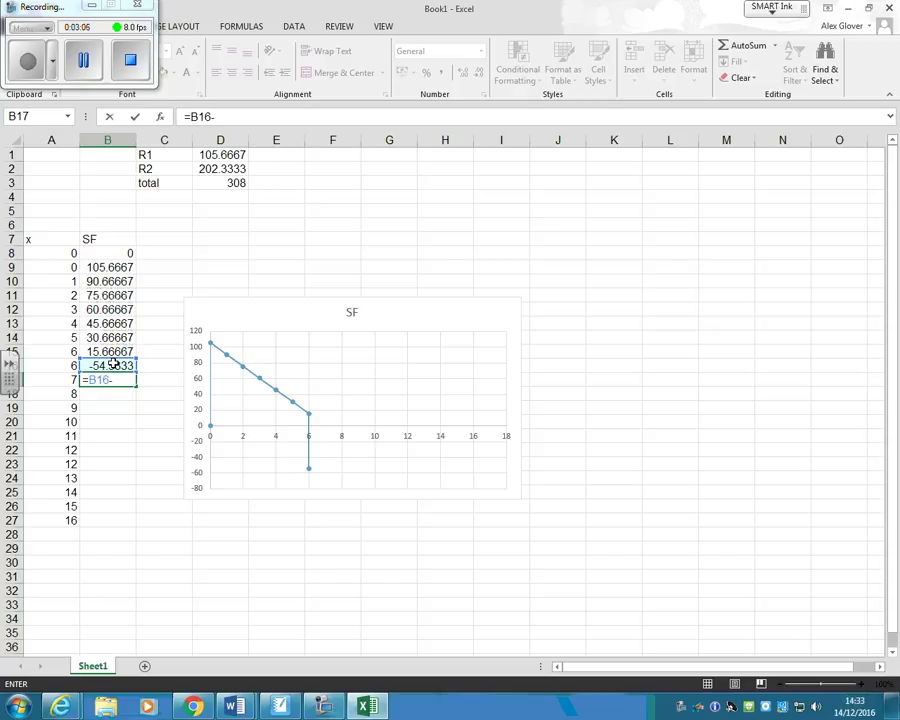
text(15)
key(Return)
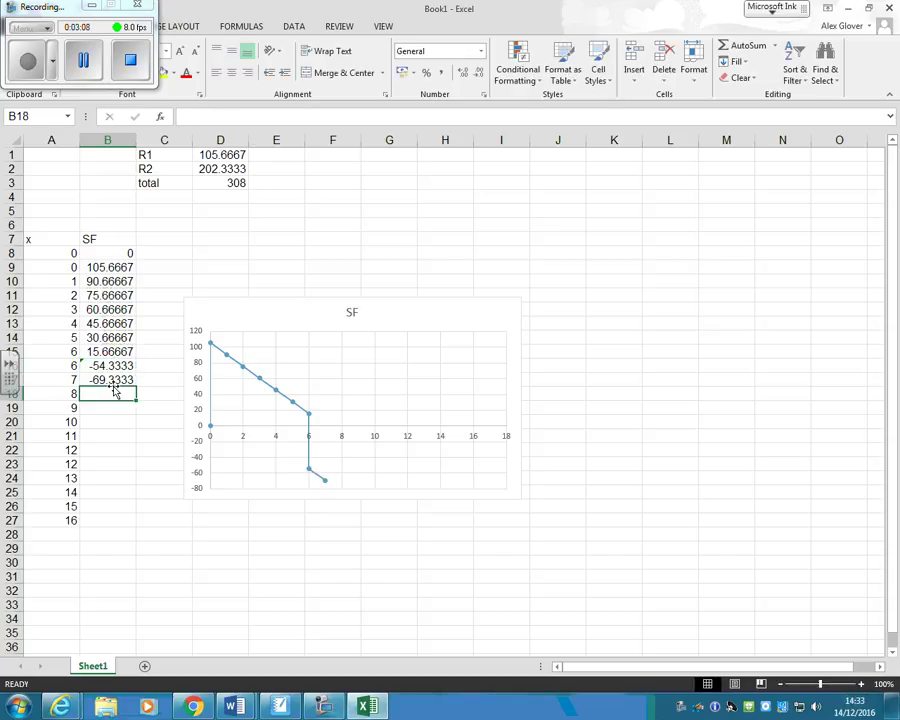
click(122, 378)
drag(137, 385, 137, 455)
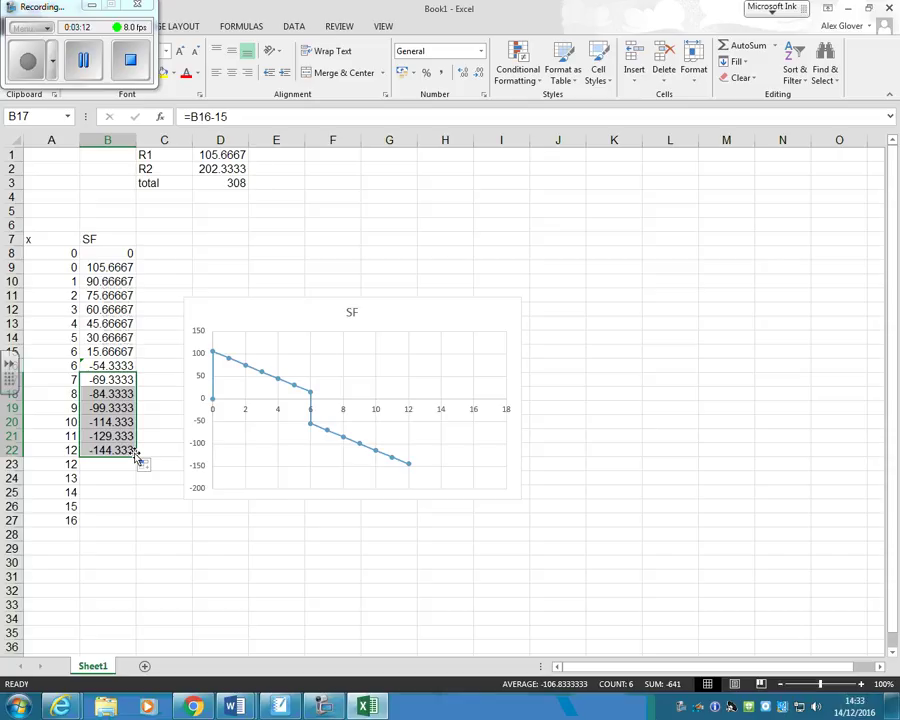
Step: Enter =B22+D2 in B23 to add reaction R2 at the second x = 12 row
click(117, 466)
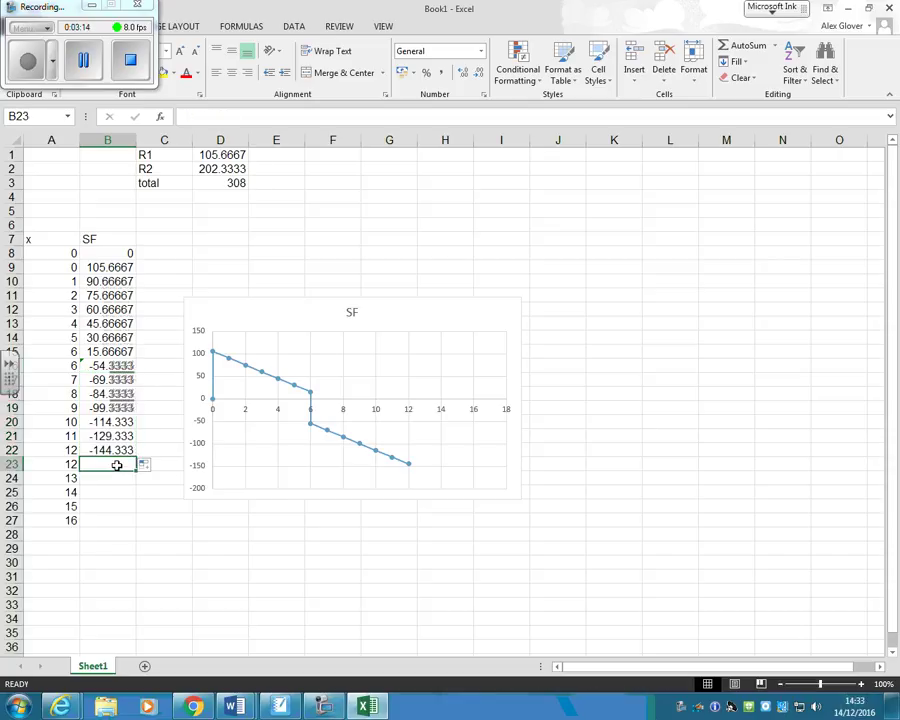
text(=)
click(112, 451)
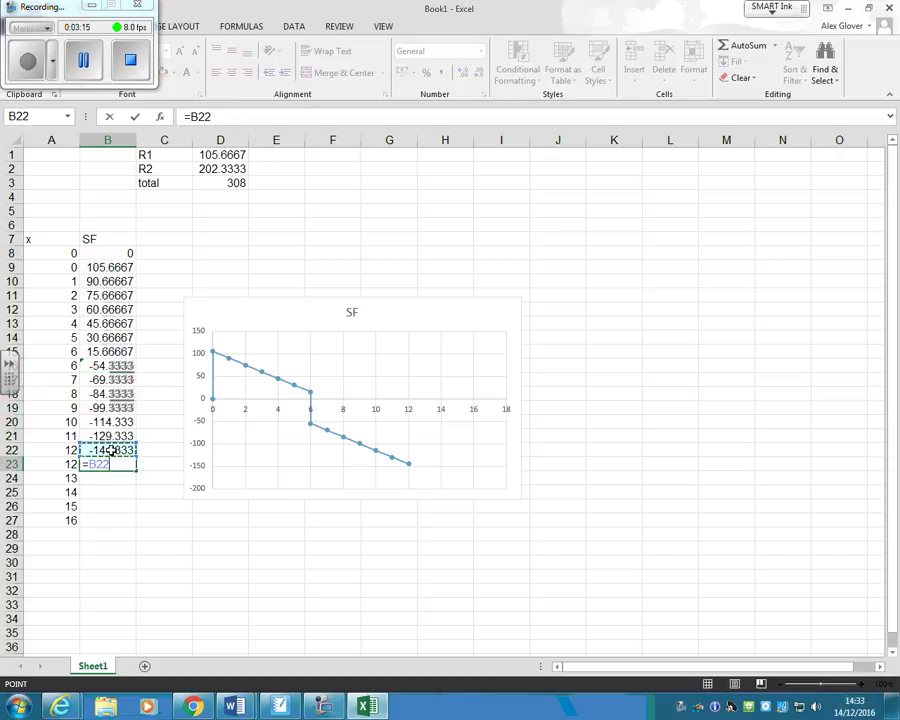
text(+)
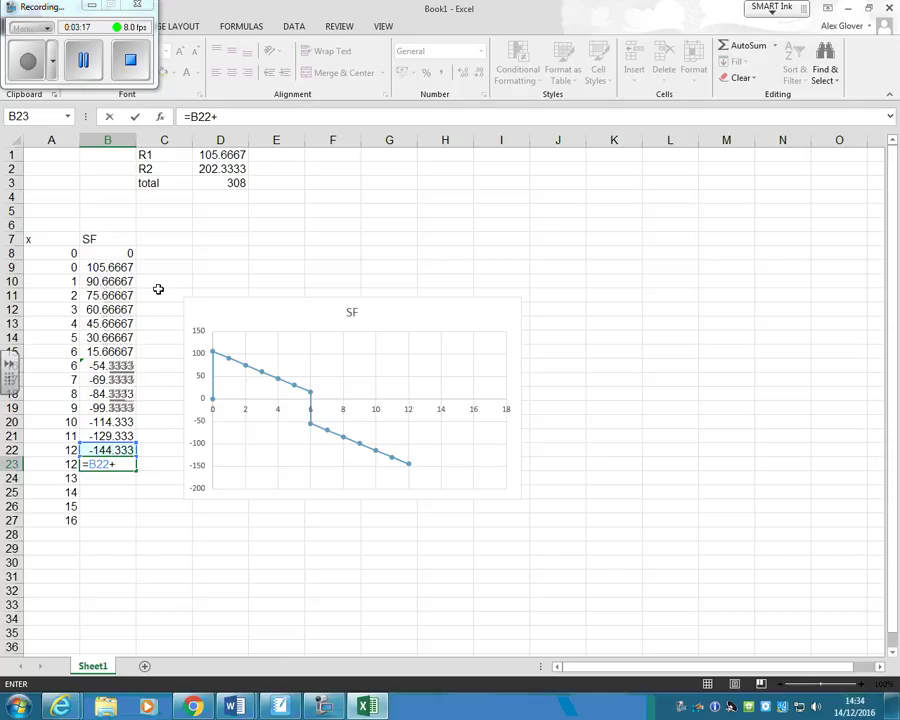
click(208, 168)
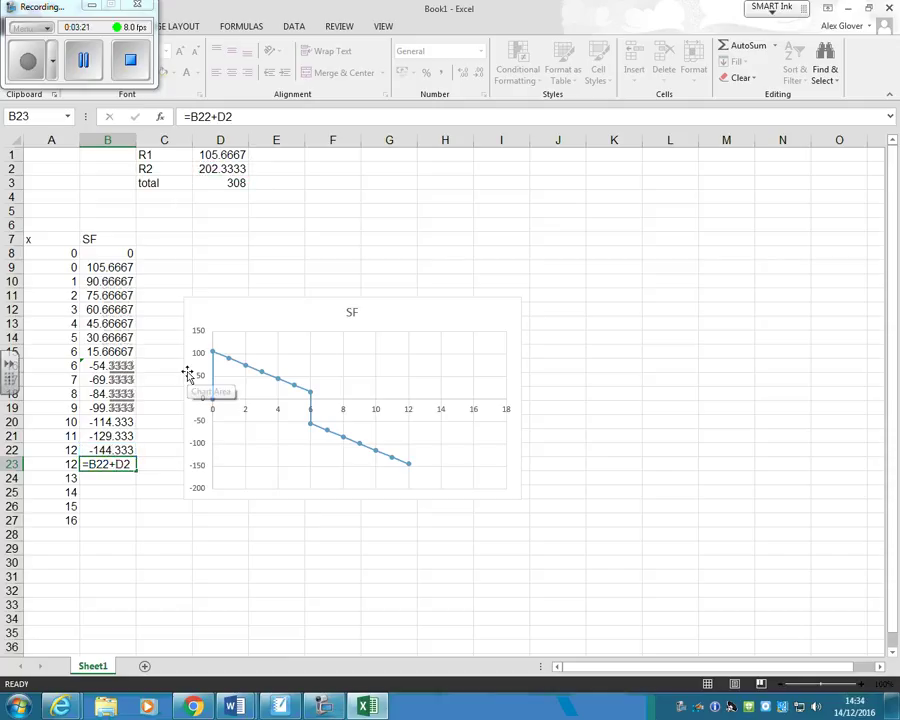
key(Return)
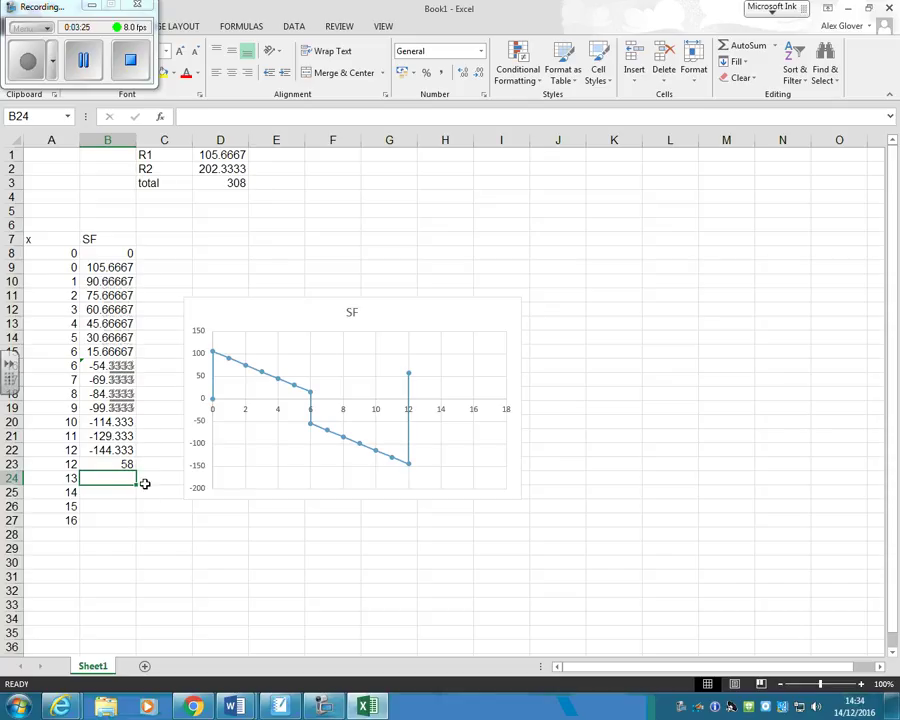
Step: Enter =B23 in B24 and fill the formula down to B27 for x = 13 to 16
text(=)
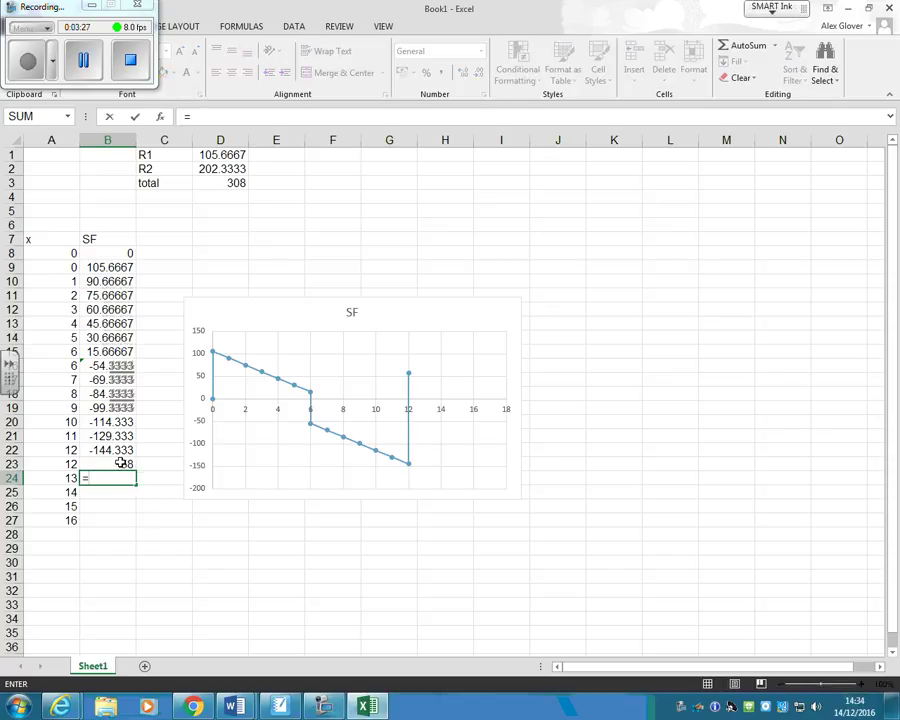
click(122, 463)
key(Return)
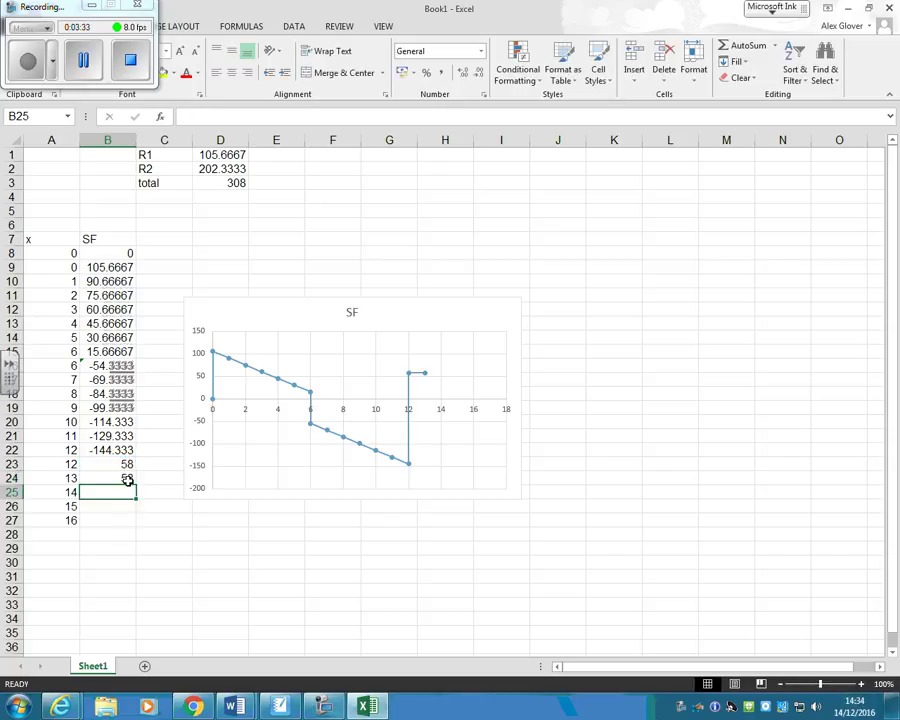
click(128, 478)
drag(136, 484, 139, 526)
Step: Add a second x = 16 row in row 28, with =B27-58 in B28 for the end load
click(73, 534)
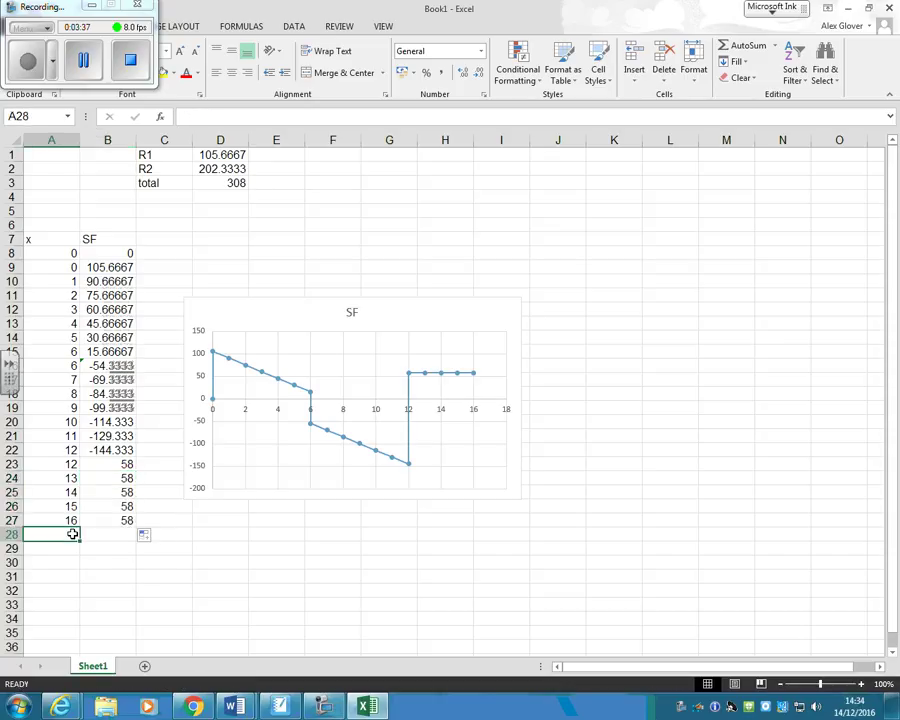
text(16)
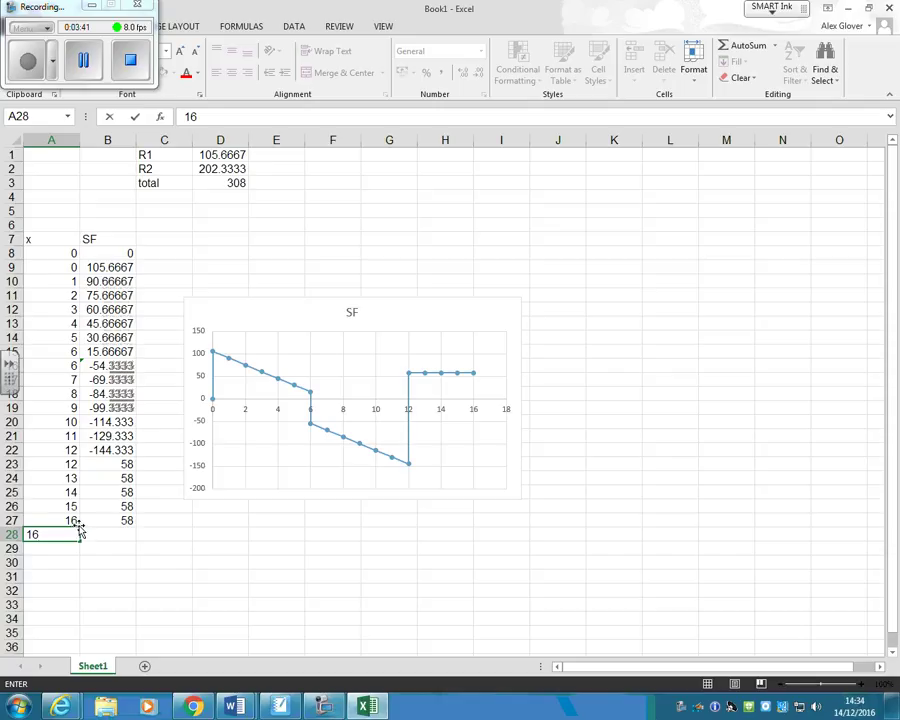
click(103, 534)
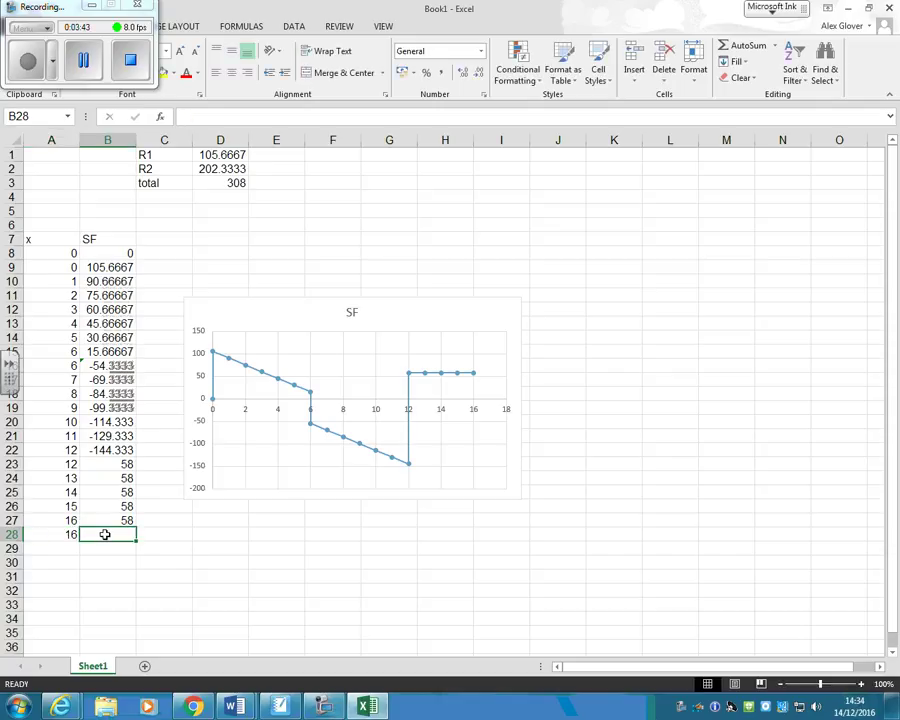
text(=)
click(107, 518)
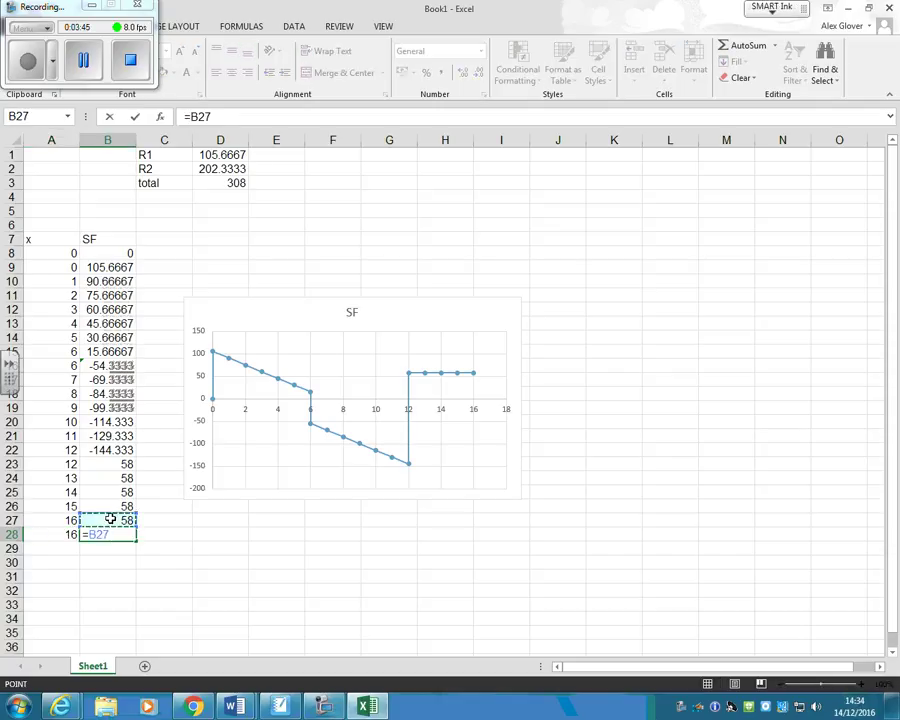
text(-58)
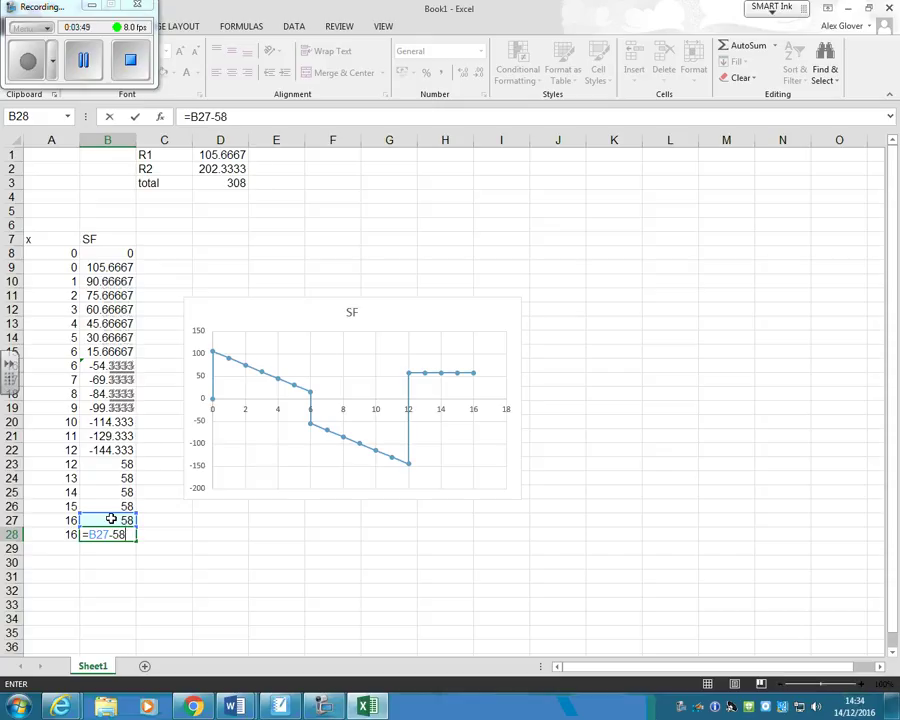
key(Return)
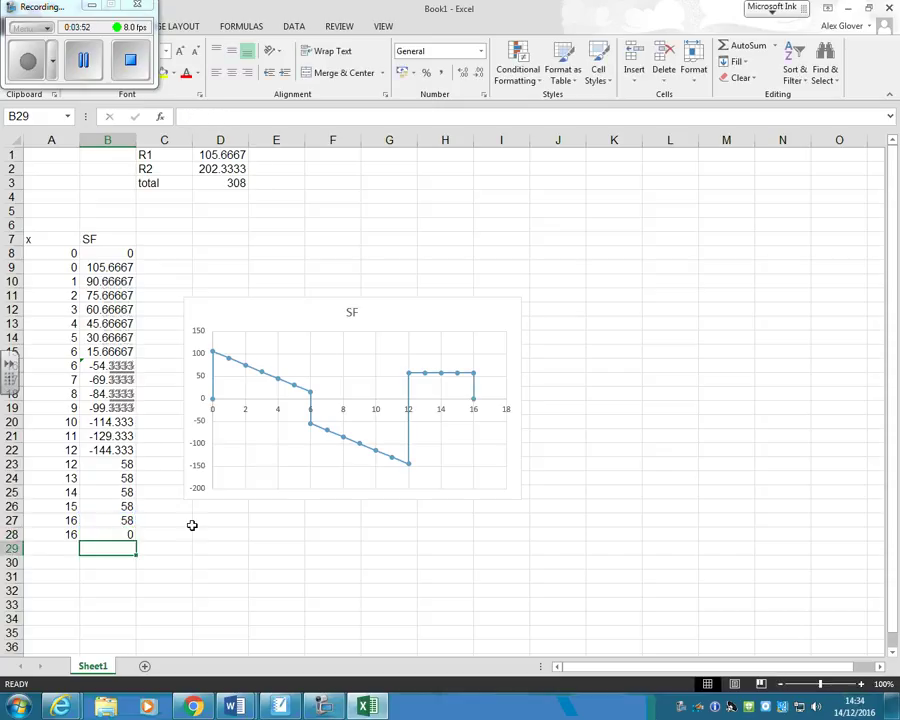
Step: Enlarge the SF chart and move it up beside the reaction values, starting in column E
click(494, 307)
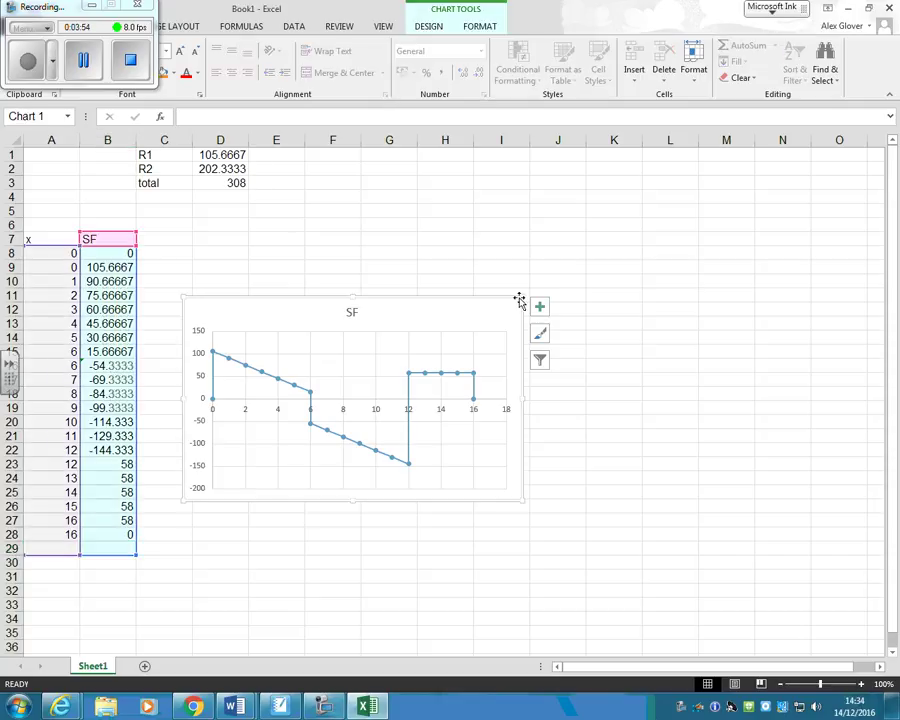
drag(521, 296, 605, 201)
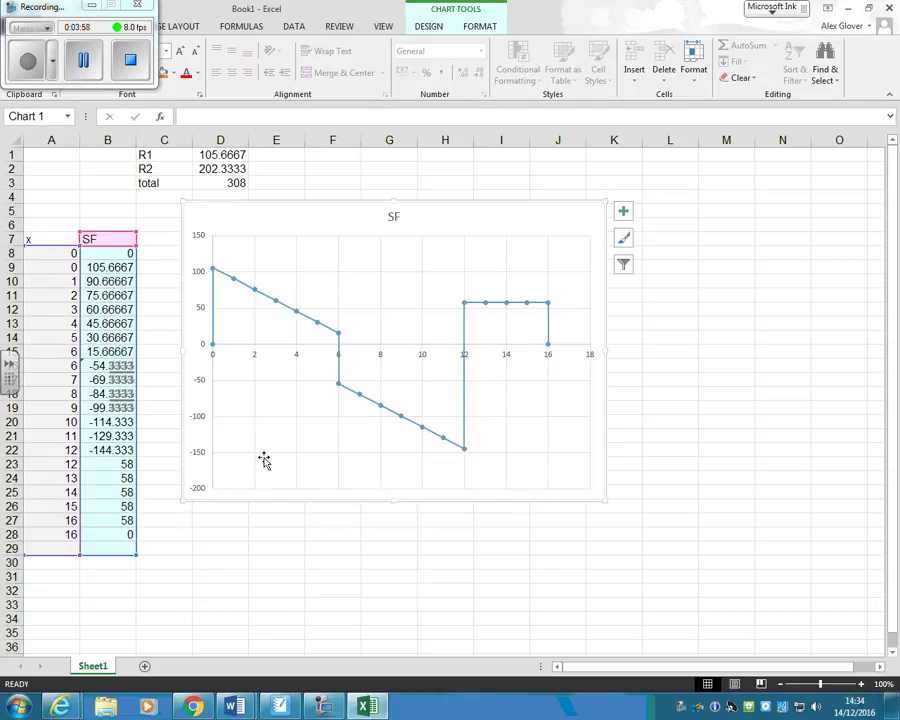
drag(340, 209, 420, 179)
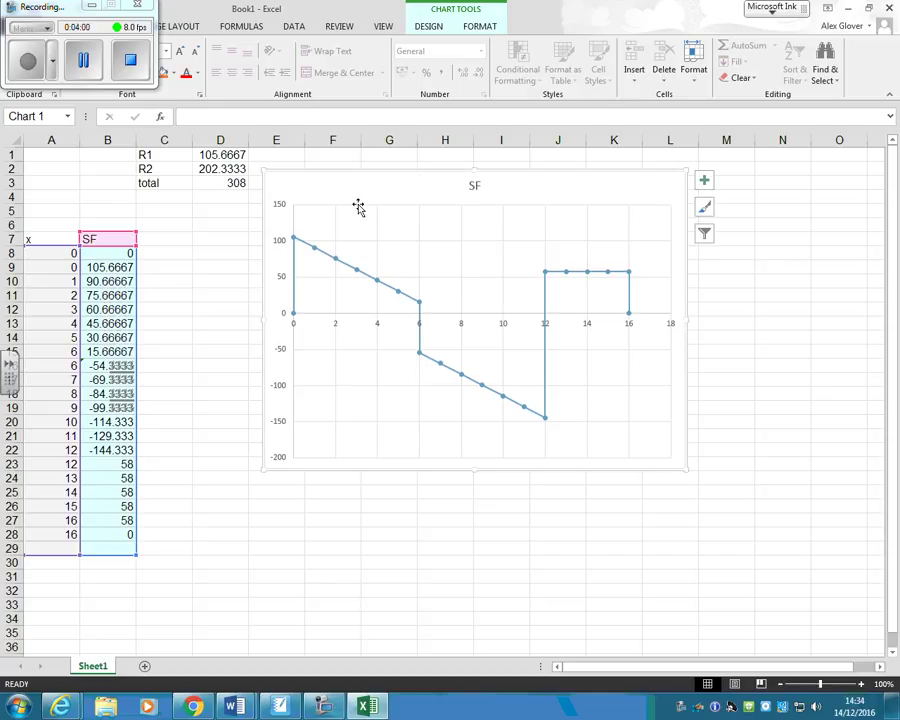
click(275, 532)
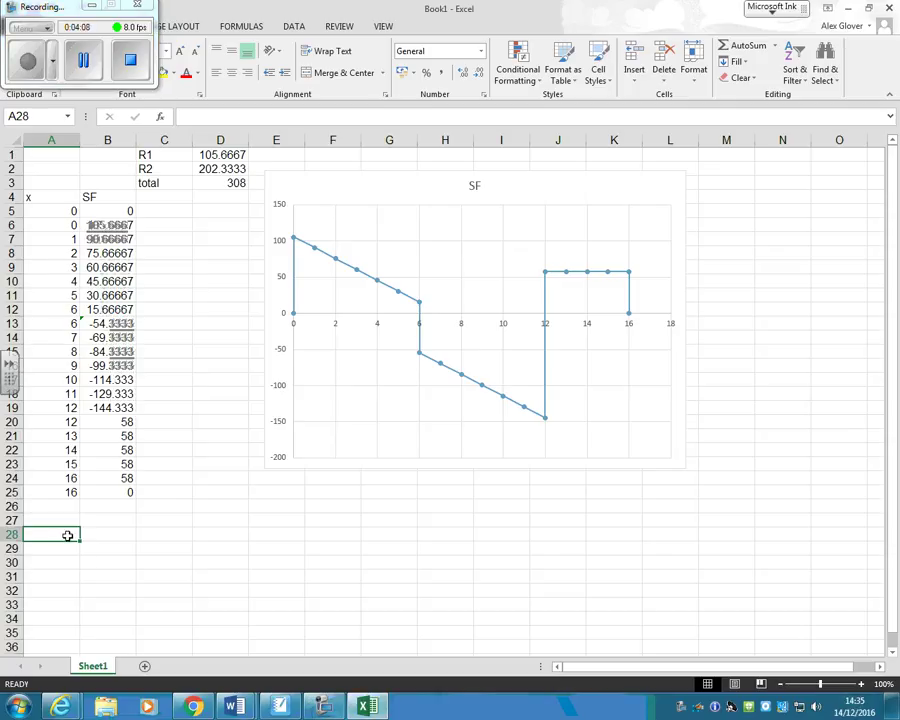
Step: Enter the headings x in A28 and BM in B28 for a bending moment table
text(x)
key(Tab)
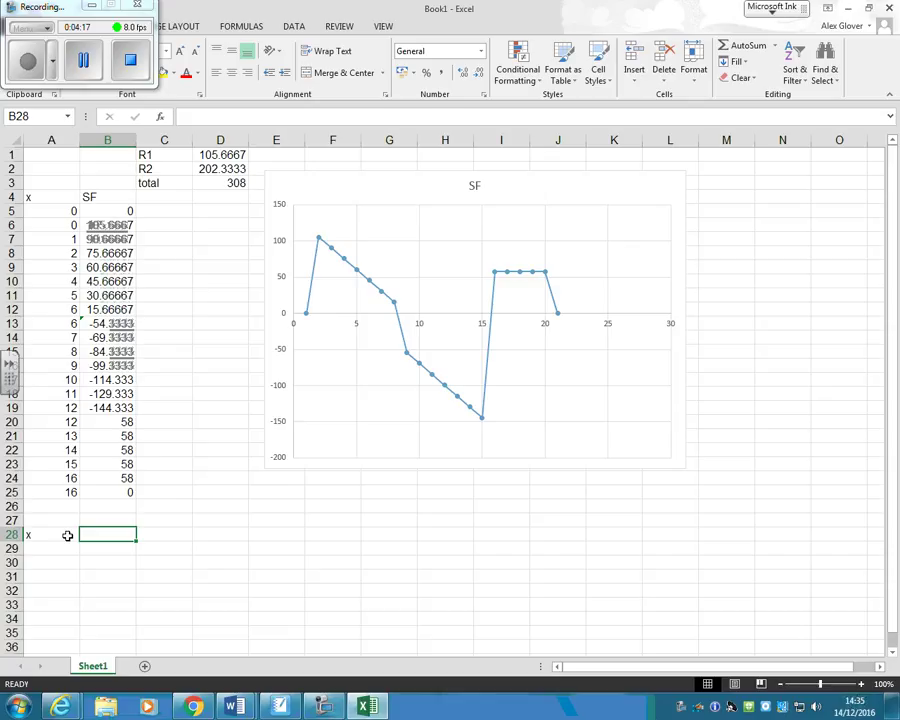
text(BM)
key(Return)
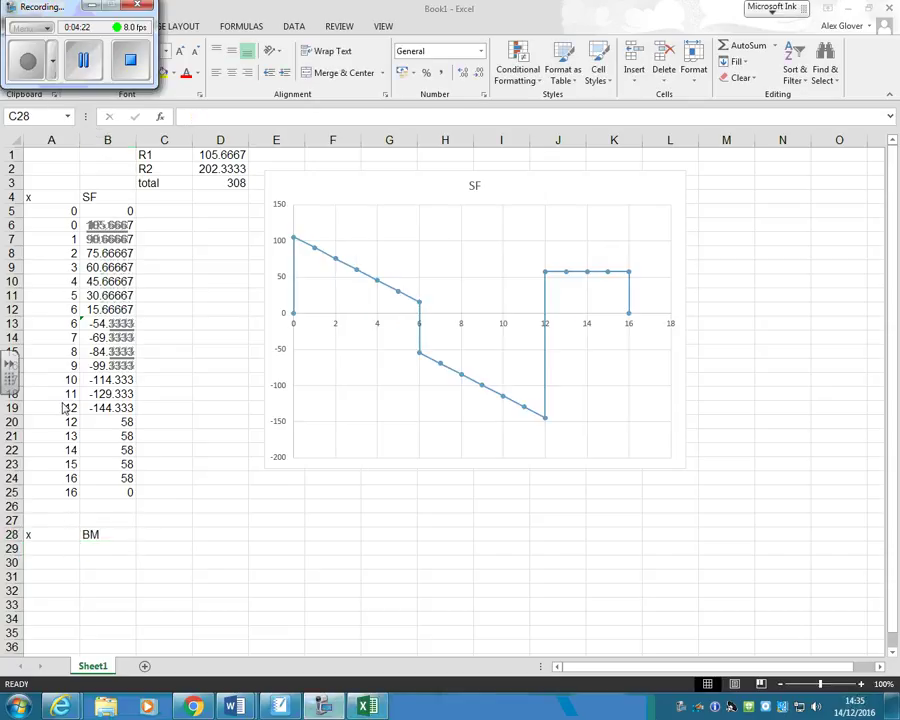
Step: Enter 0, 1 and 2 in A29:A31 and fill the x series down to 16 in A45
click(55, 549)
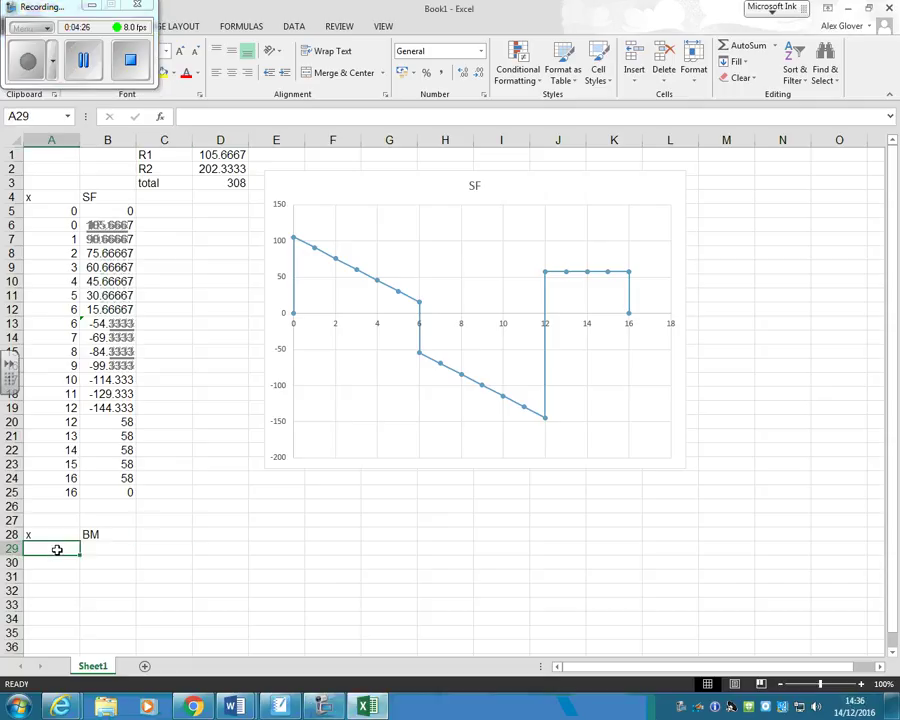
text(0)
key(Return)
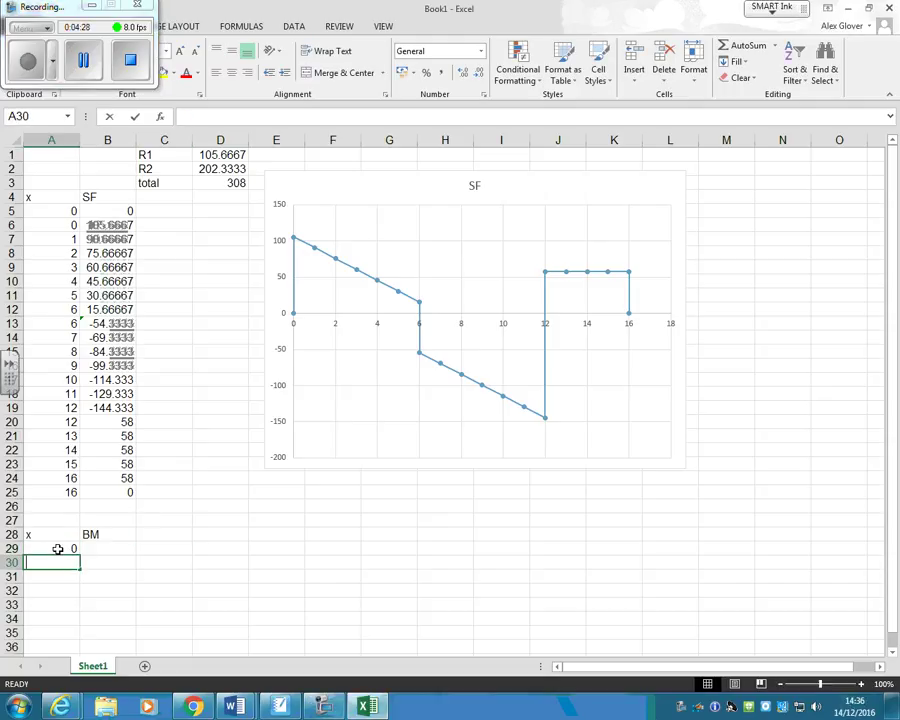
text(1)
key(Return)
text(2)
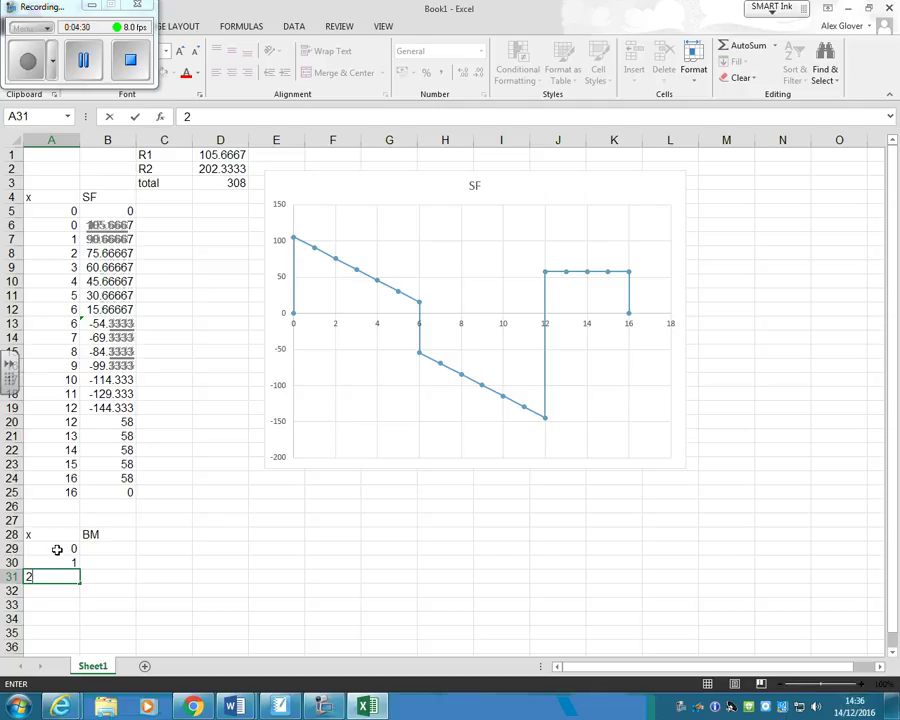
drag(57, 548, 63, 576)
mouse_move(80, 582)
mouse_down()
mouse_move(80, 665)
mouse_move(70, 584)
mouse_up()
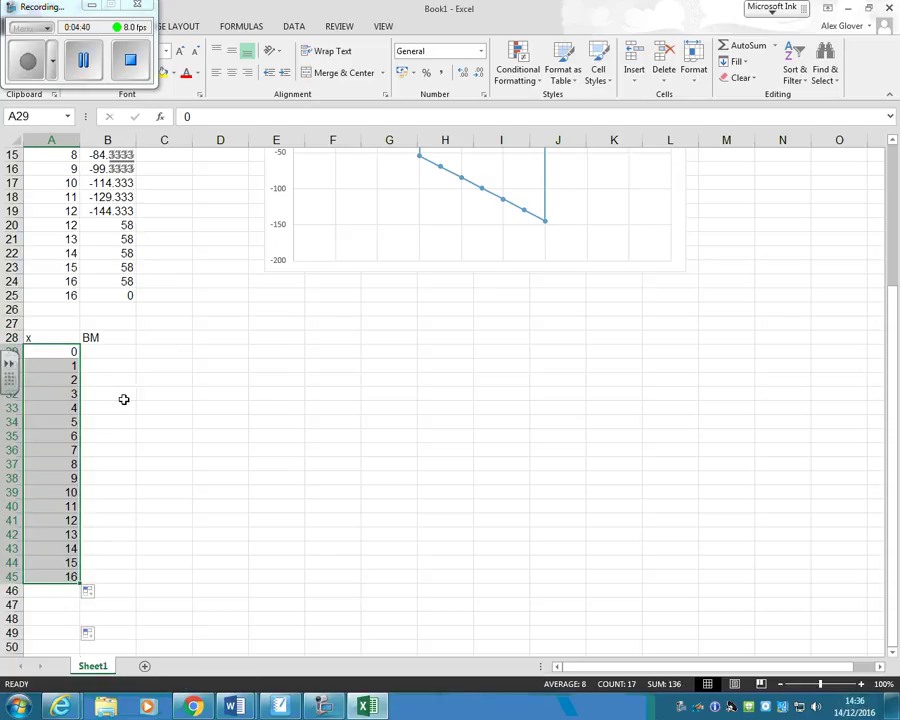
Step: Enter 0 in B29 as the bending moment at x = 0
scroll(120, 420, up, 5)
click(116, 550)
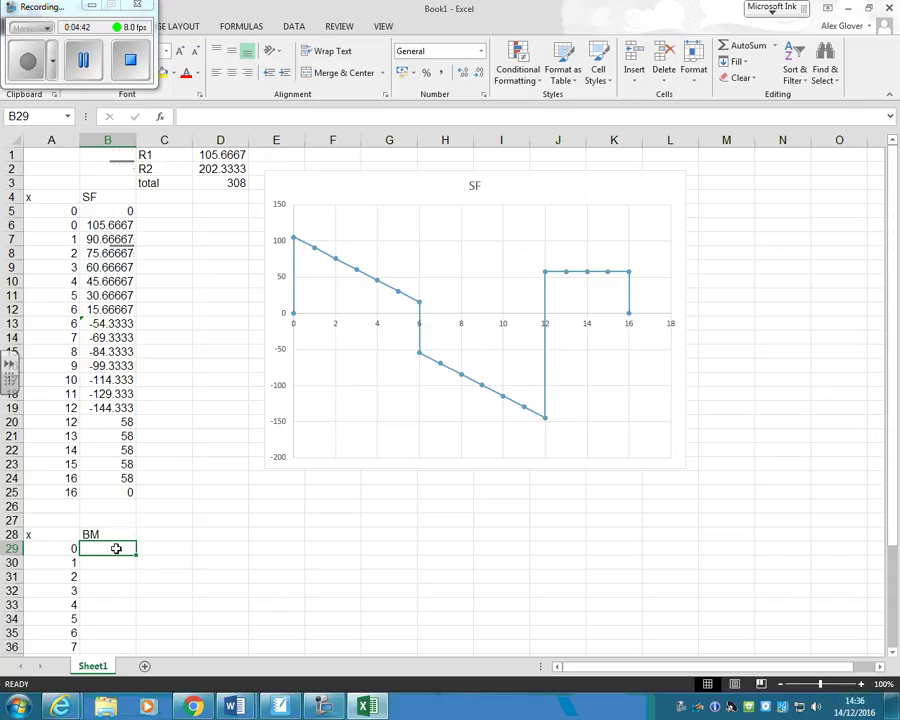
text(0)
key(Return)
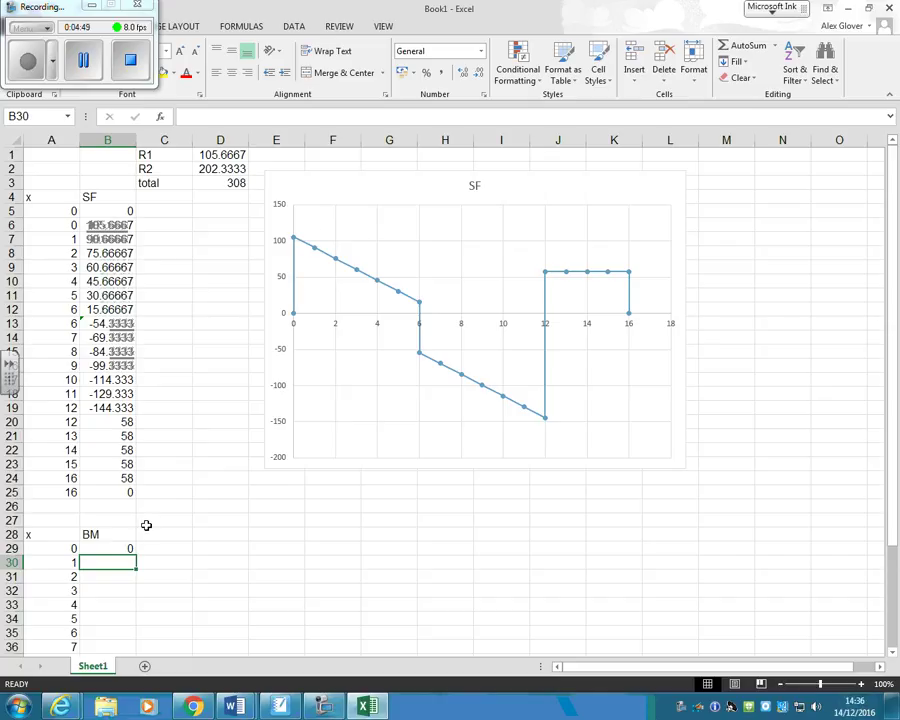
Step: Enter =B6-7.5 in B30 and fill the formula down to B35 for x = 1 to 6
text(=)
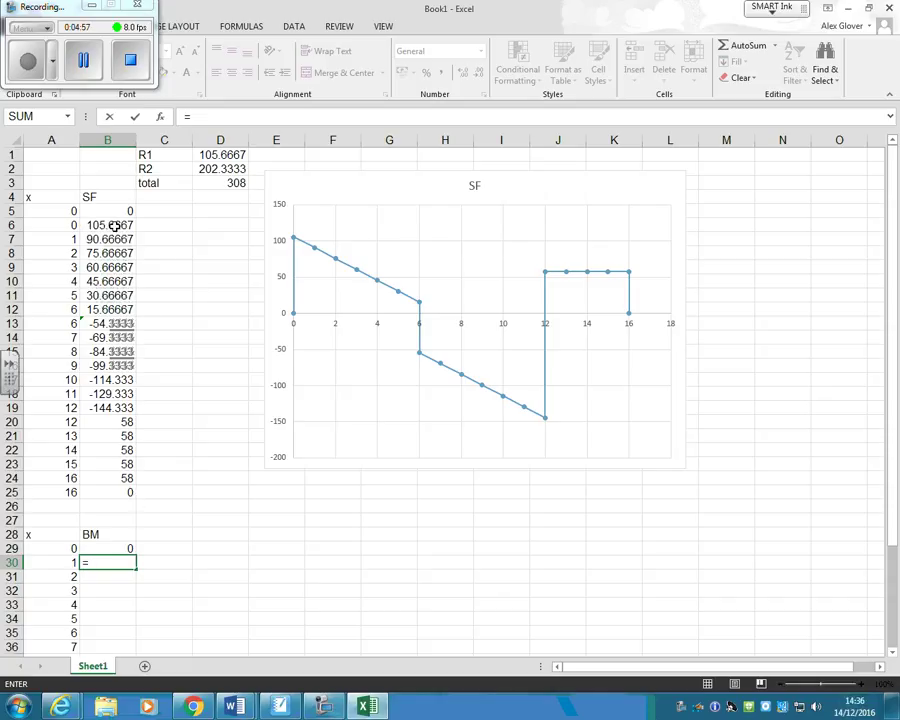
click(115, 226)
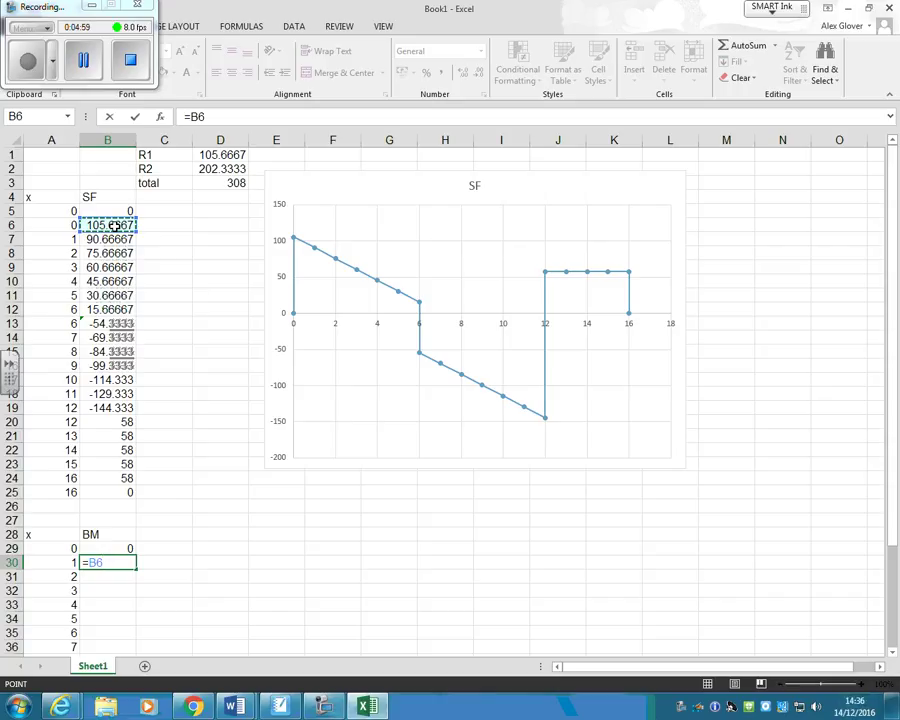
text(-)
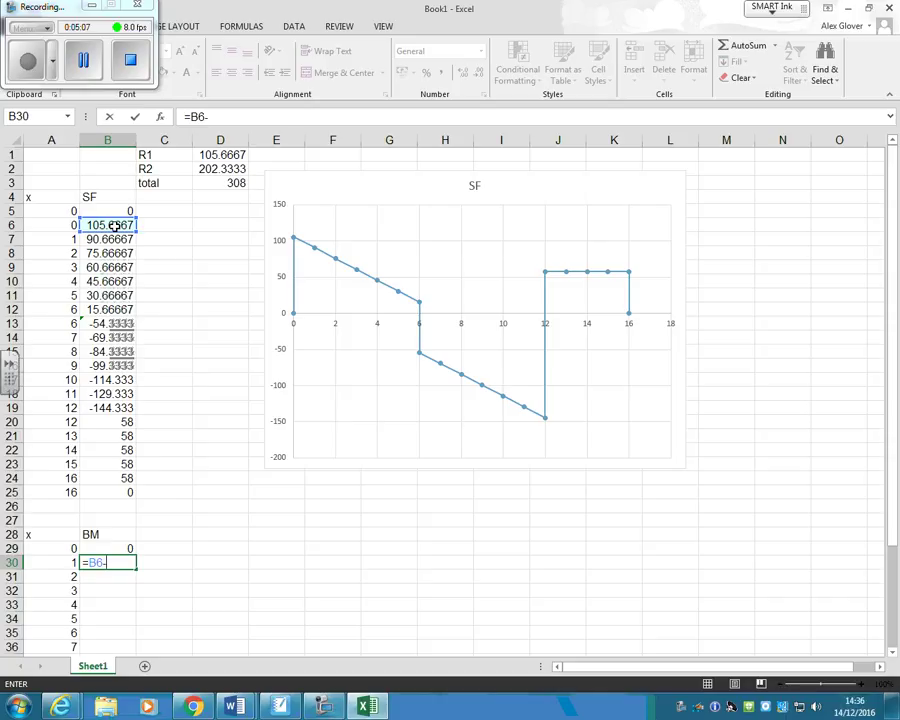
text(7.5)
key(Return)
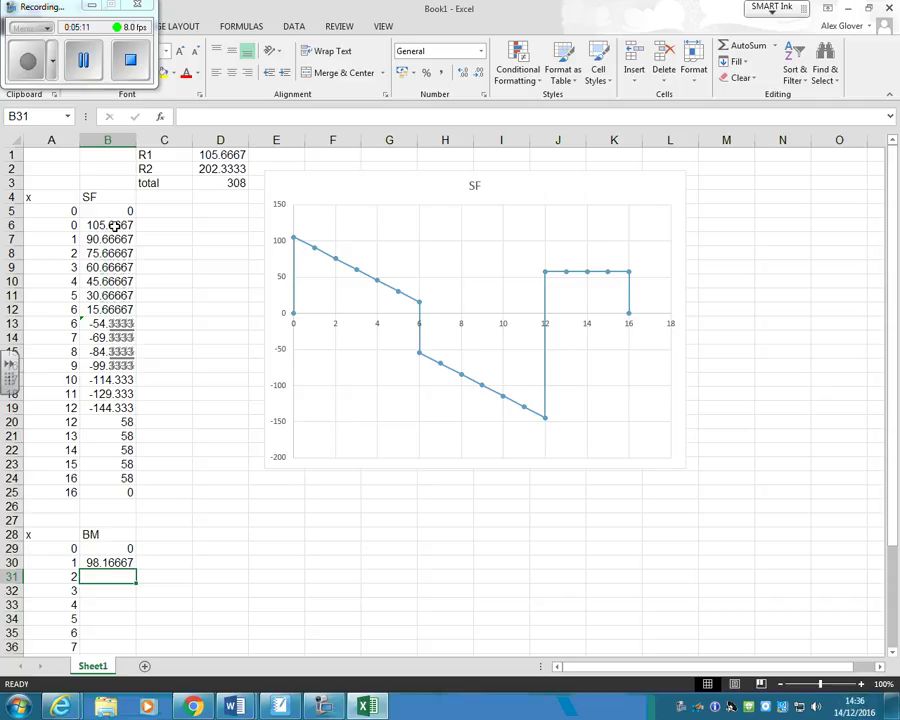
drag(88, 220, 128, 242)
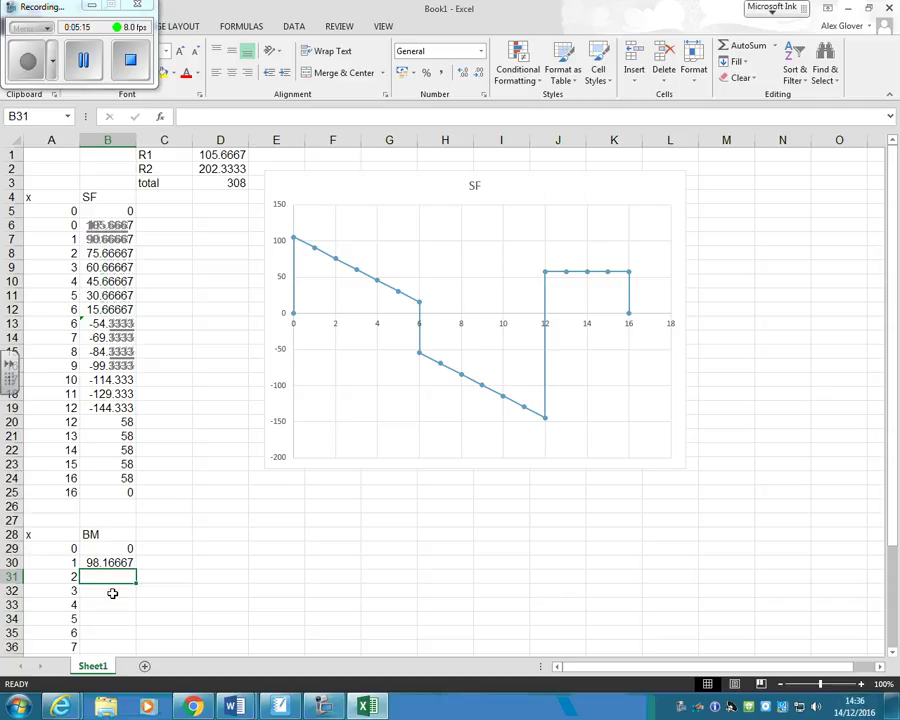
click(126, 562)
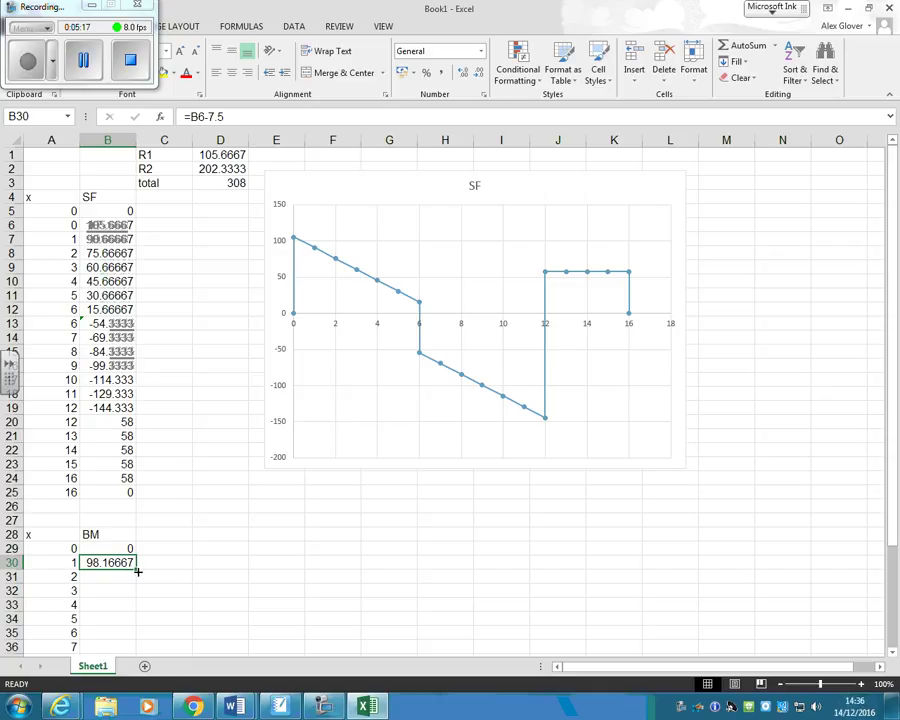
drag(137, 570, 137, 638)
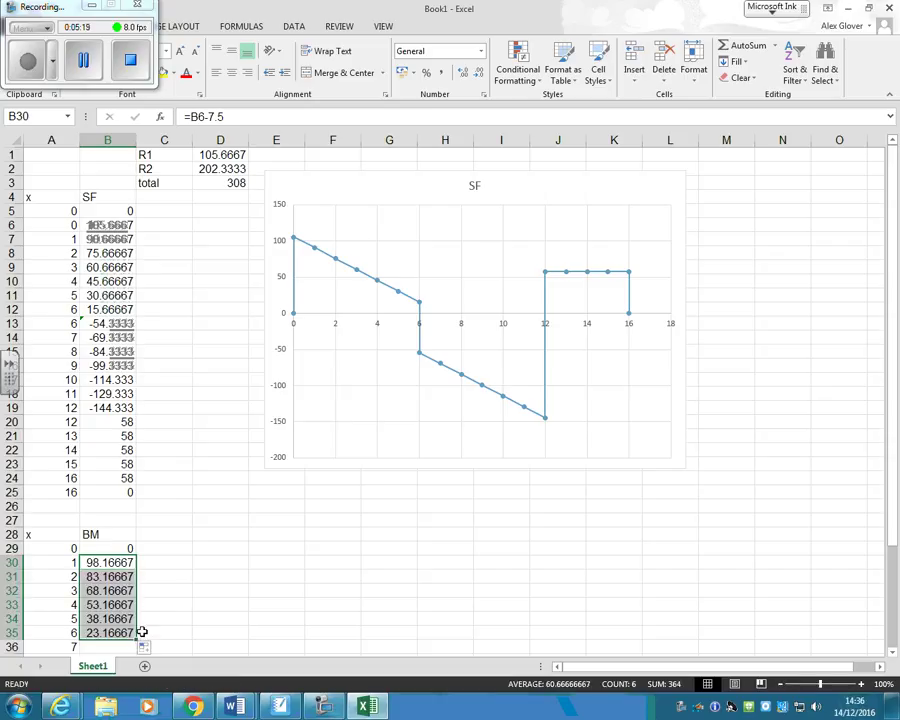
Step: Enter =B14+7.5 in B36 and fill the formula down to B41 for x = 7 to 12
scroll(157, 616, down, 2)
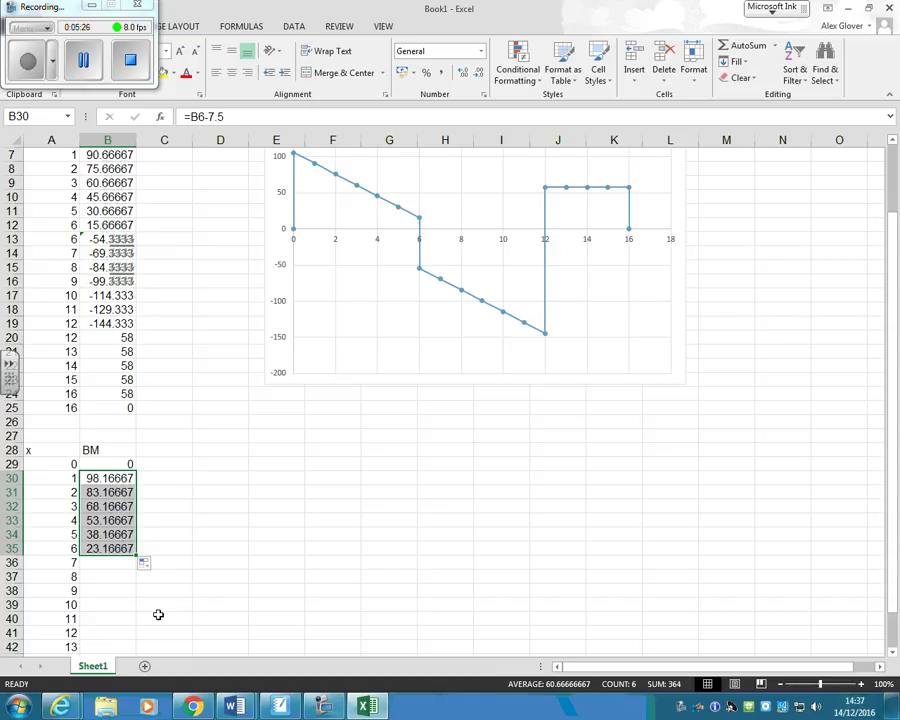
click(114, 564)
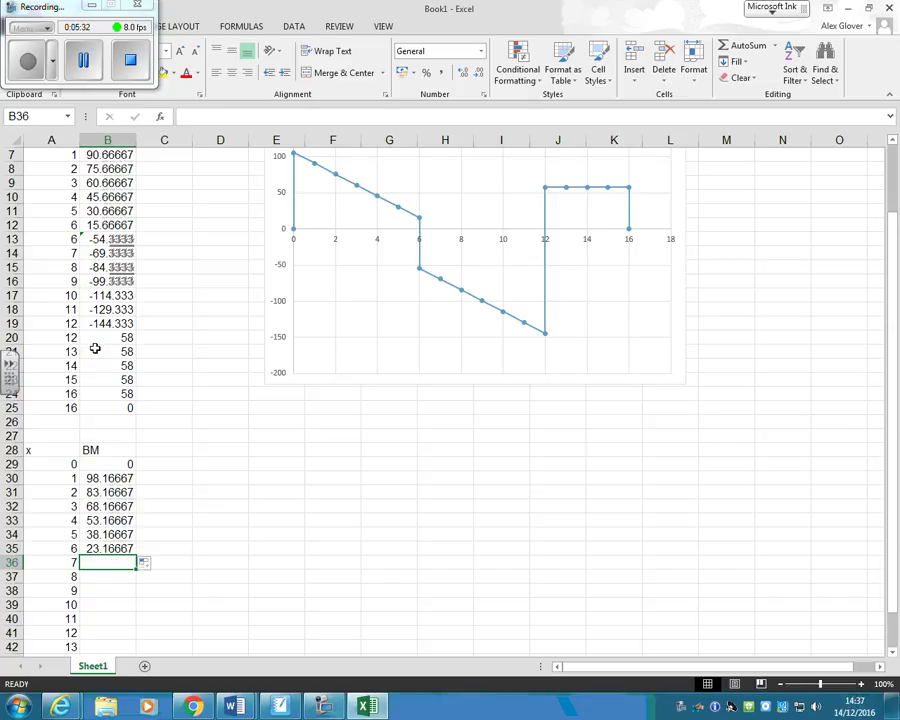
text(=)
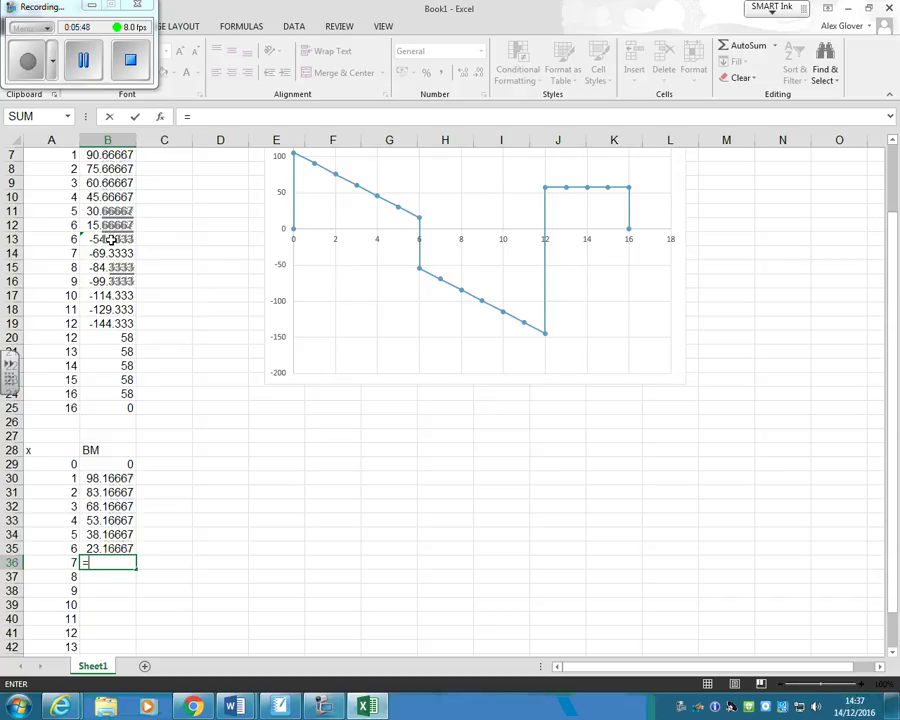
click(111, 241)
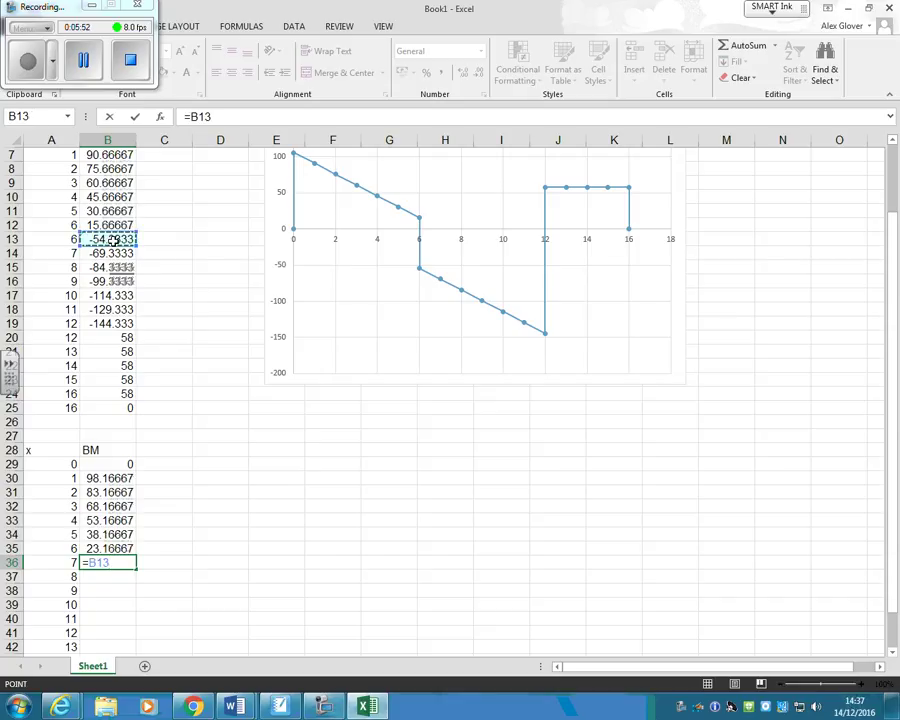
click(111, 254)
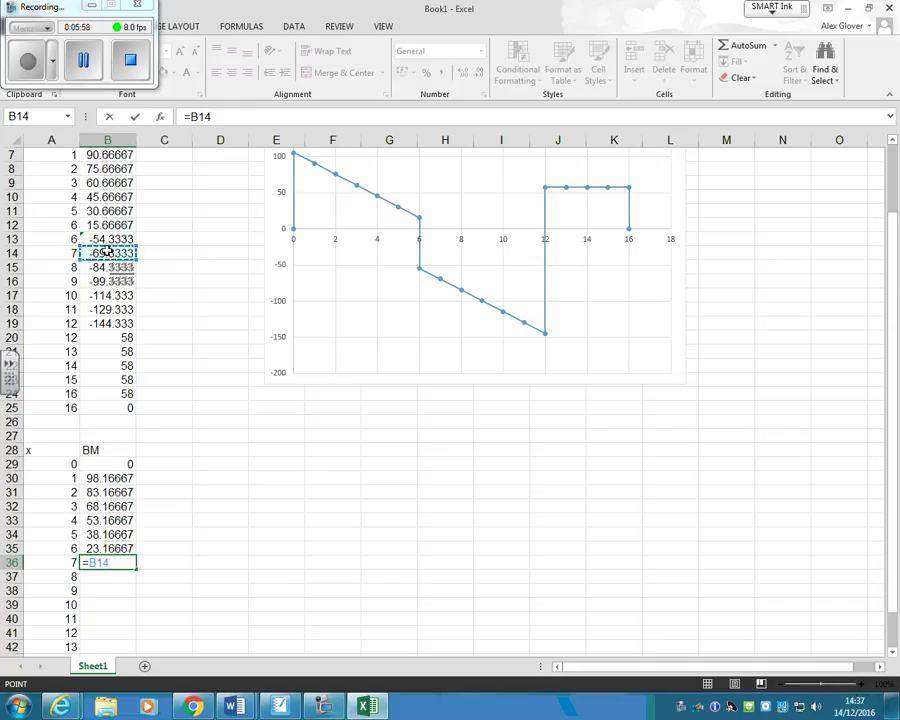
click(83, 58)
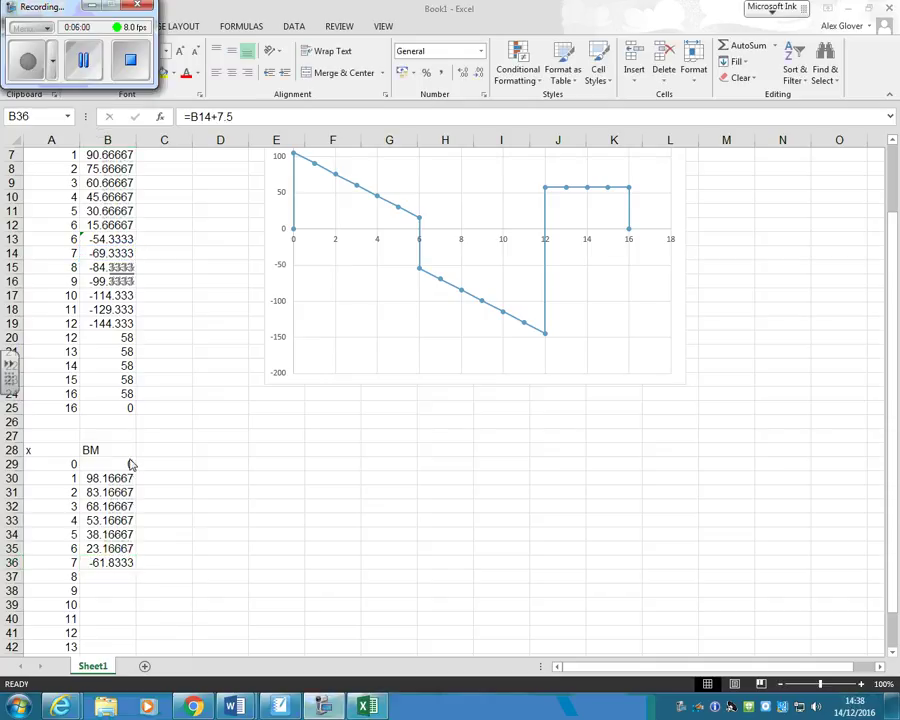
click(122, 562)
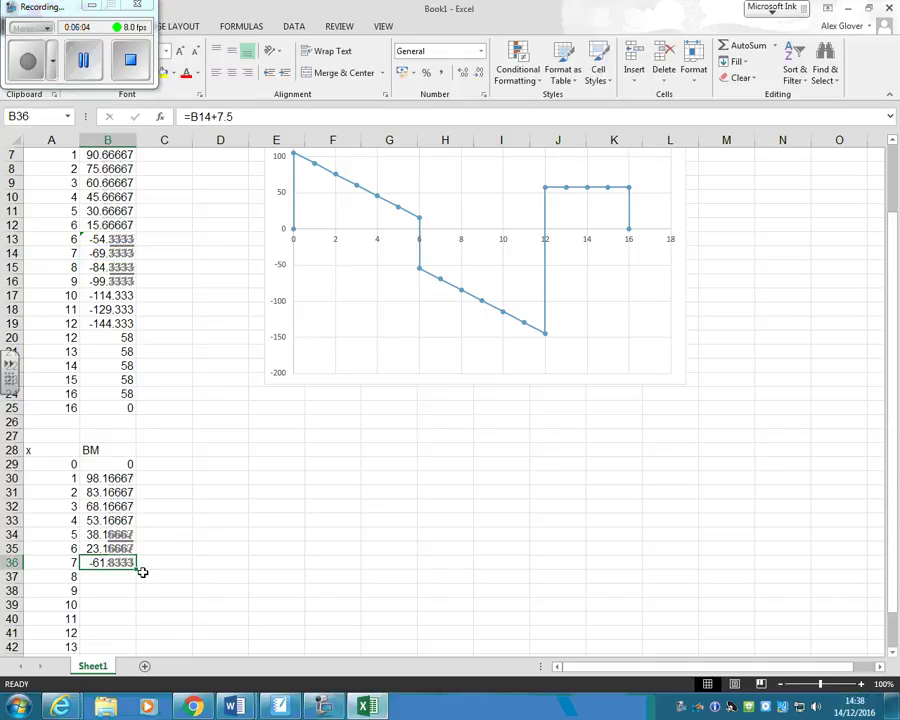
drag(137, 571, 141, 637)
scroll(143, 632, down, 2)
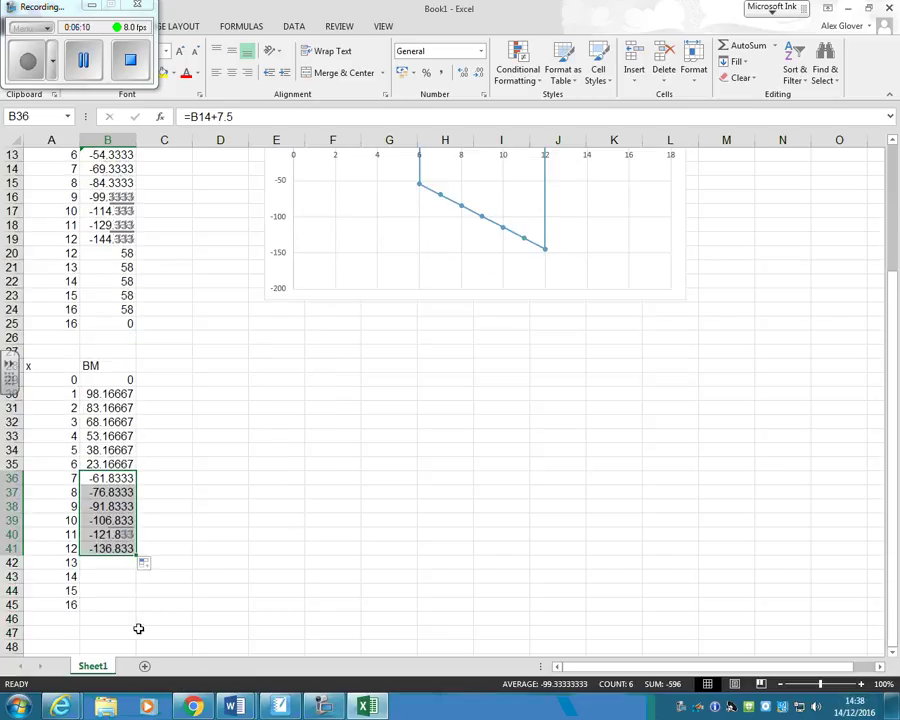
Step: Change the bending moment formula in B31 to =(B7-7.5)+B30 so it adds the preceding moment
click(80, 62)
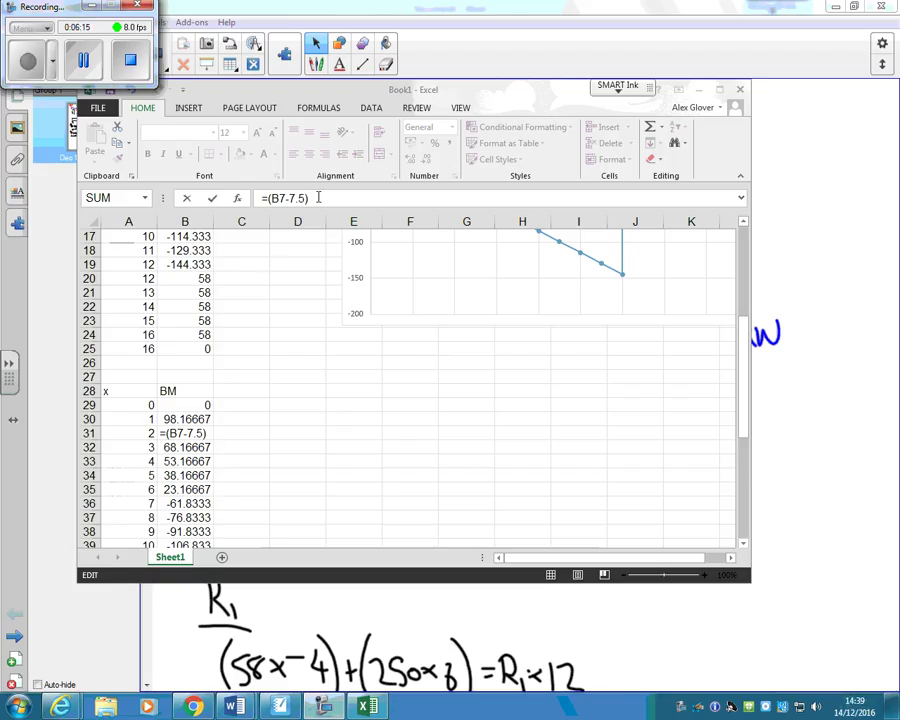
click(318, 197)
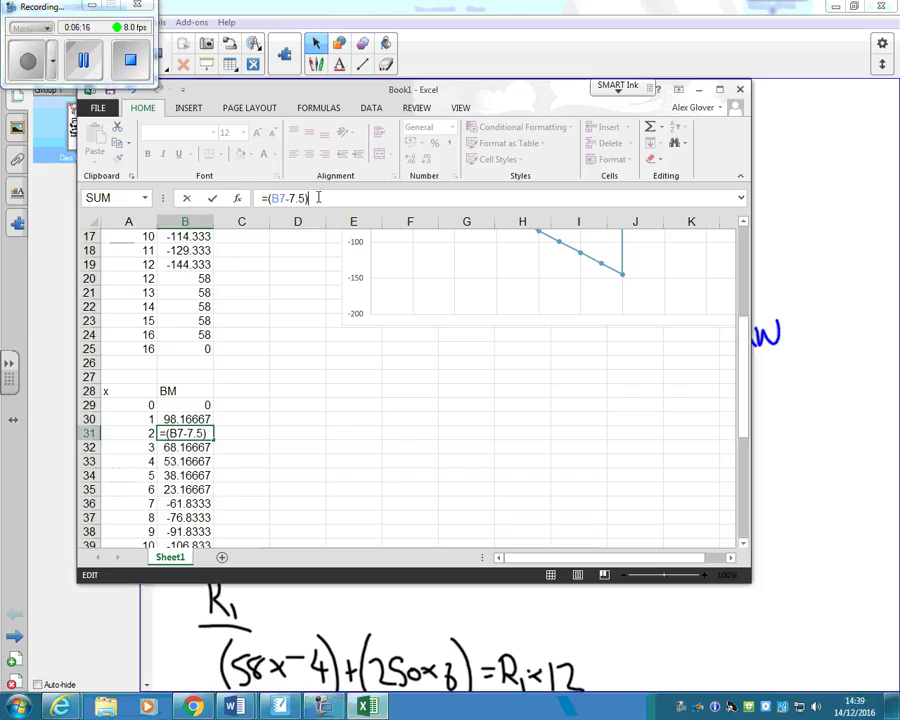
text(+)
click(185, 420)
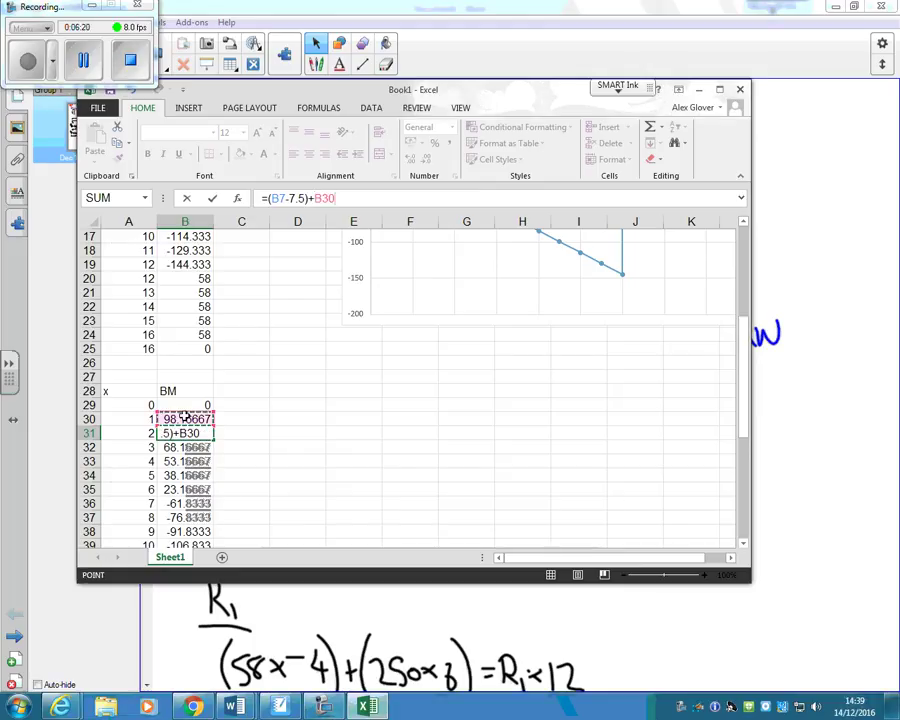
key(Return)
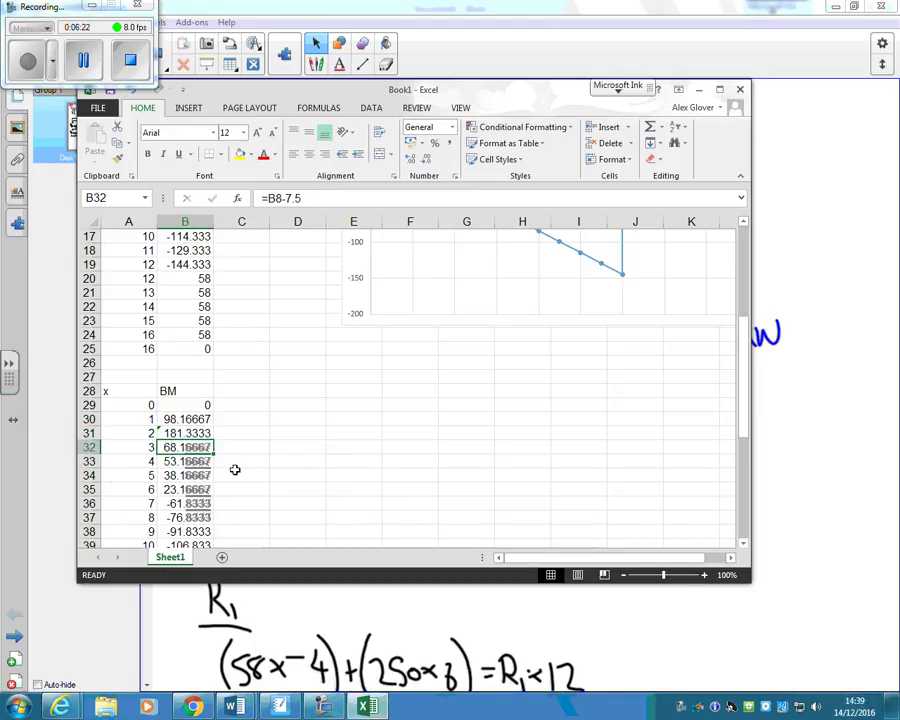
Step: Move the BM chart up beside the bending moment table and fill the B31 formula down to B35
scroll(235, 469, down, 4)
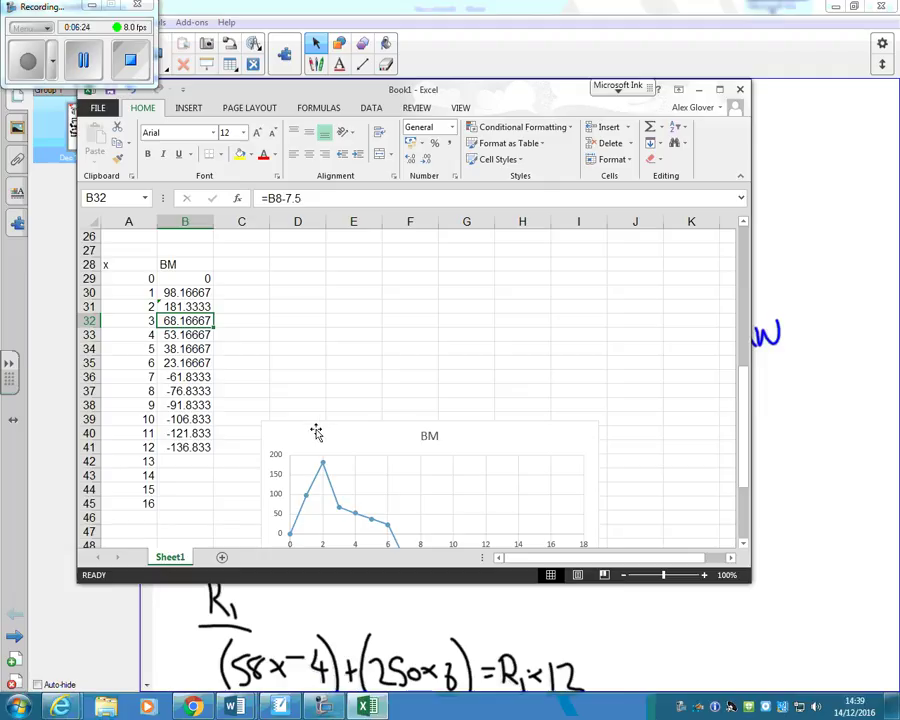
scroll(314, 428, up, 1)
drag(321, 427, 318, 252)
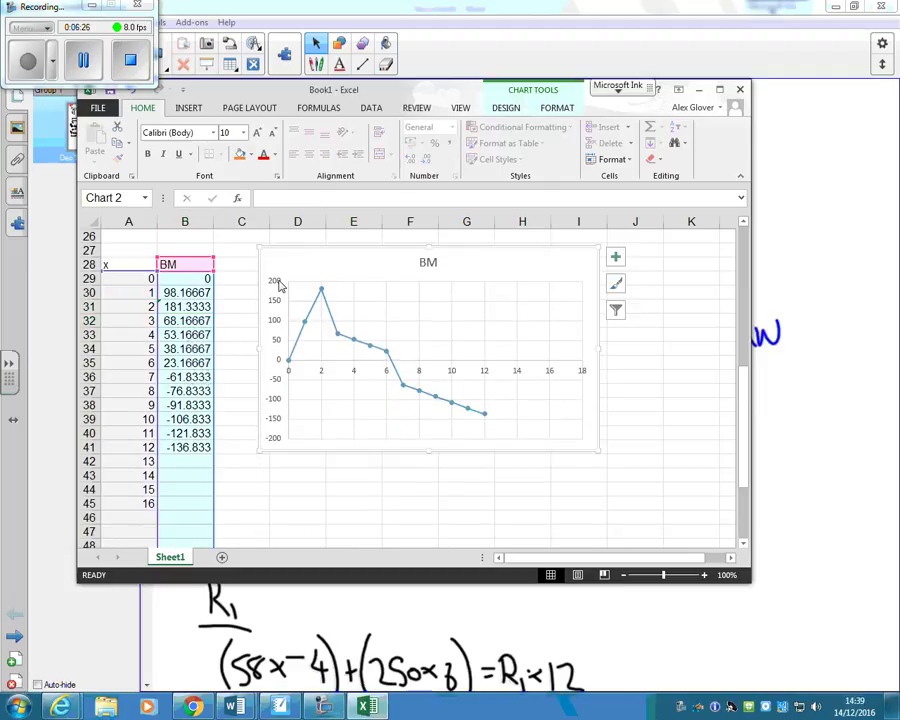
click(200, 306)
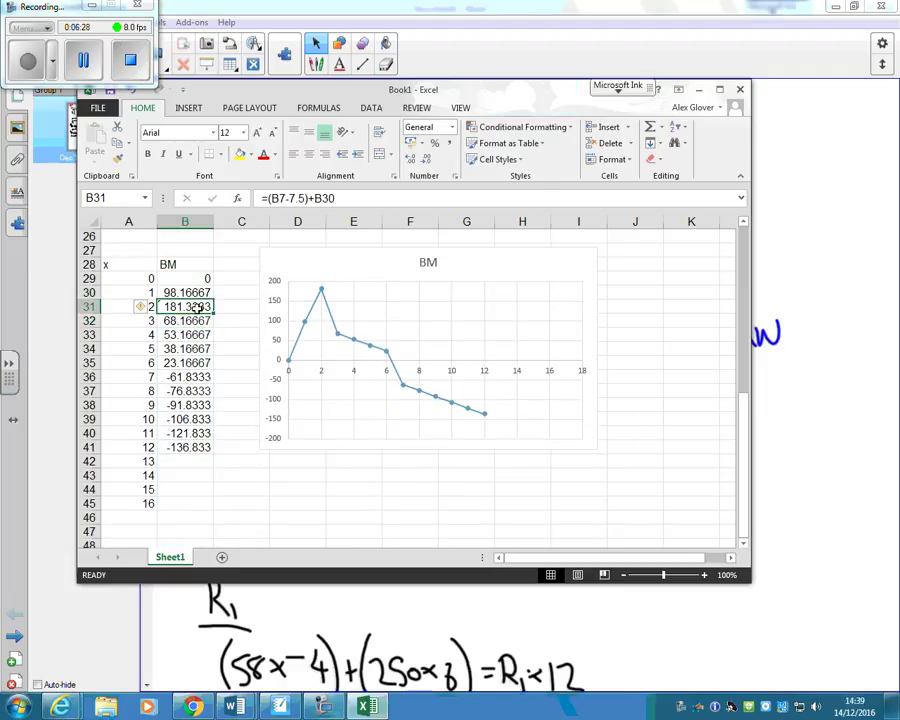
drag(213, 315, 218, 365)
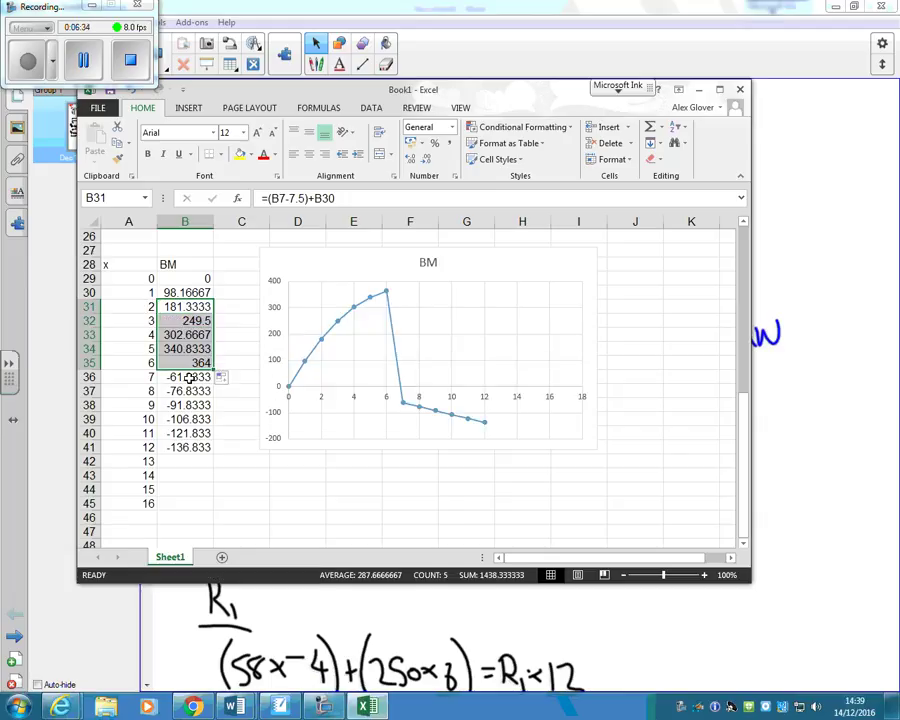
Step: Change the formula in B36 to =(B14+7.5)+B35 and fill it down to B41
click(189, 377)
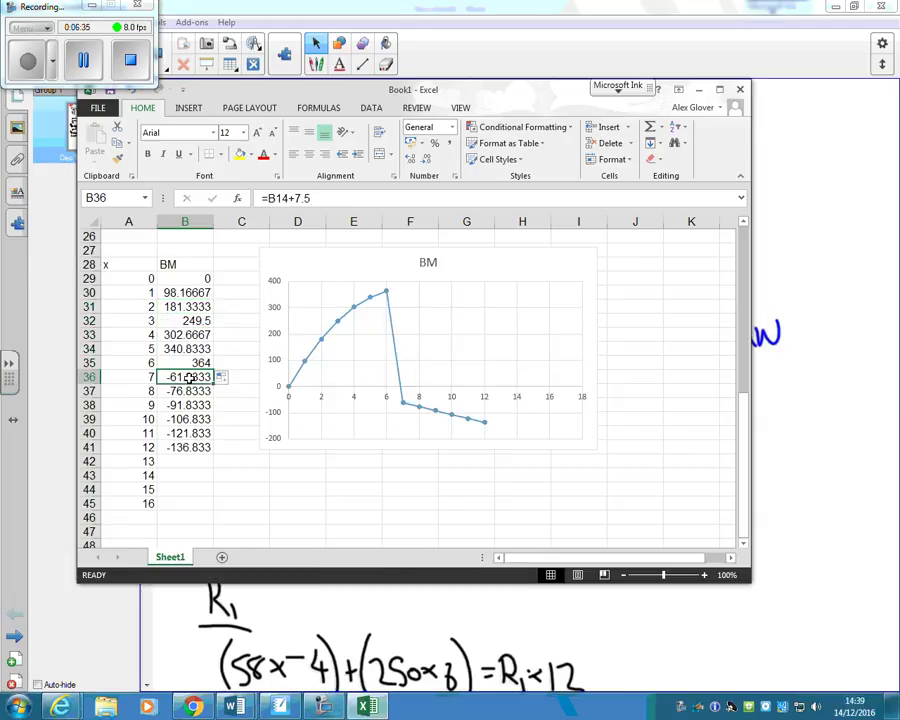
click(322, 198)
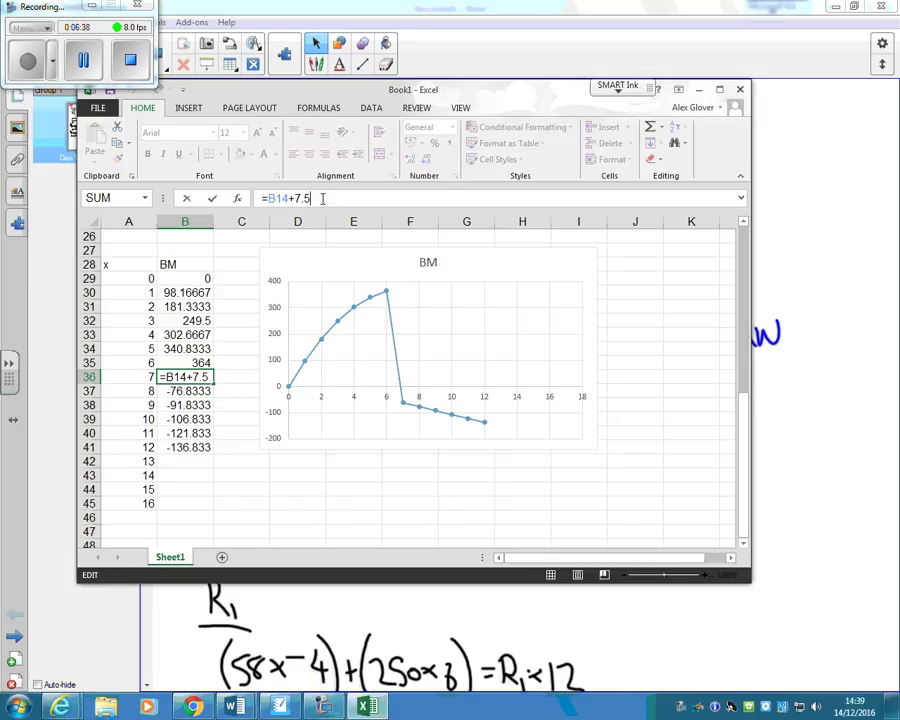
text())
click(268, 198)
text(()
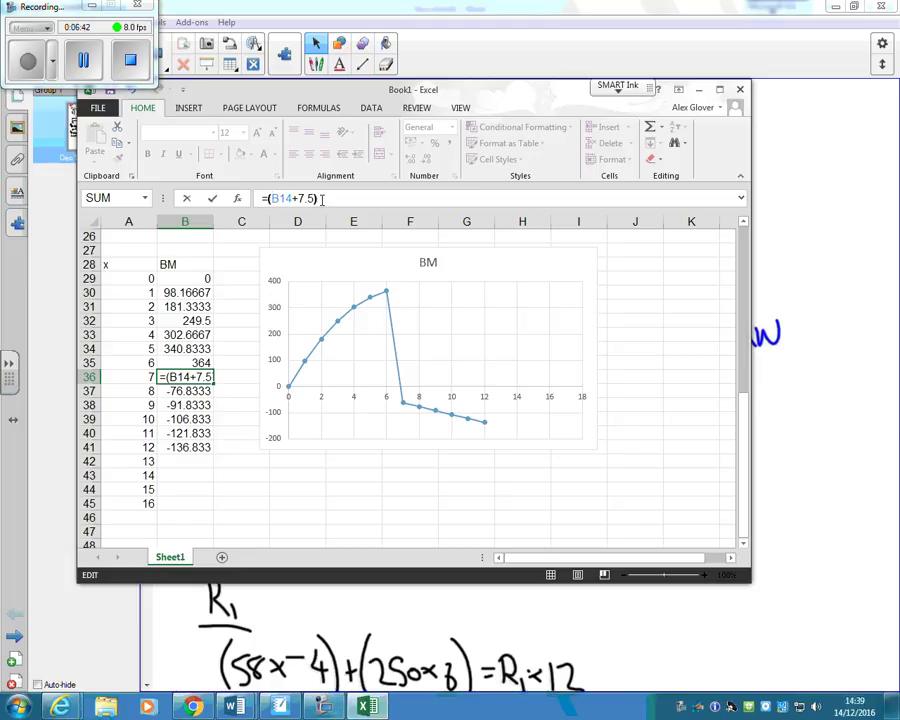
click(324, 198)
text(+)
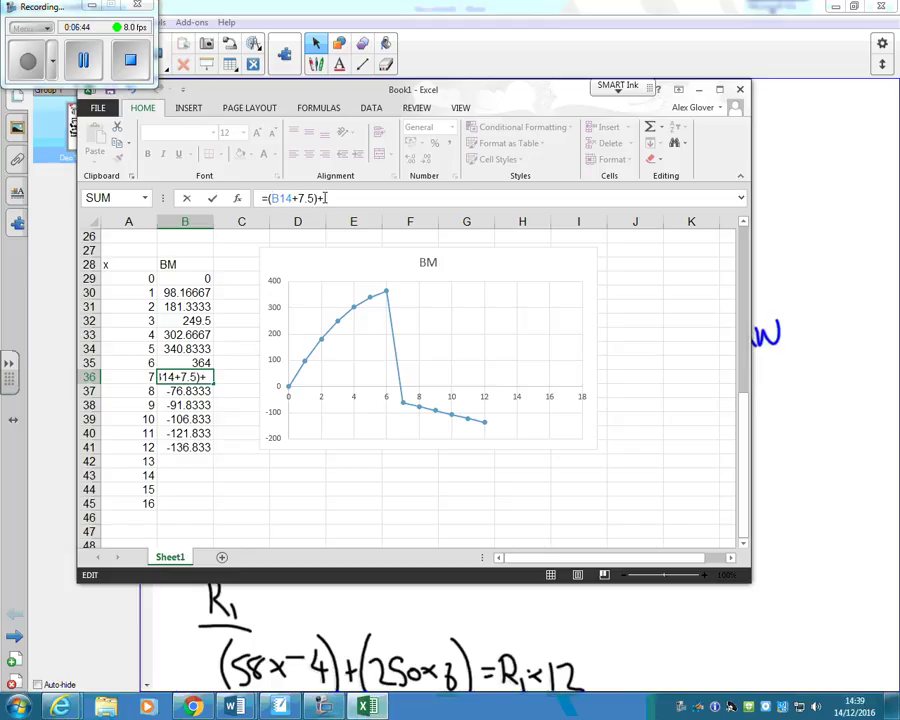
click(194, 362)
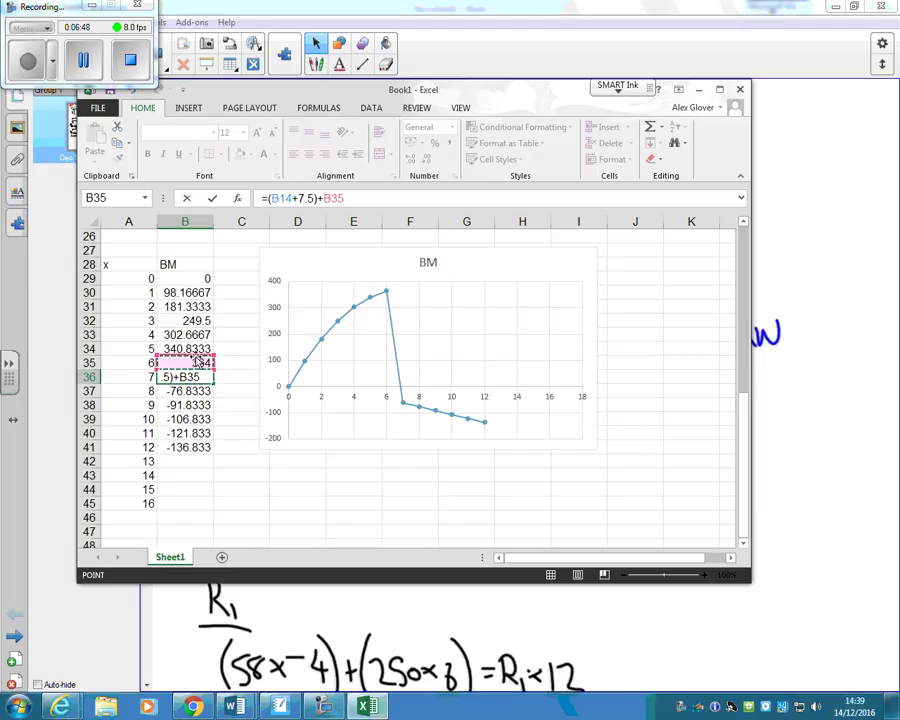
key(Return)
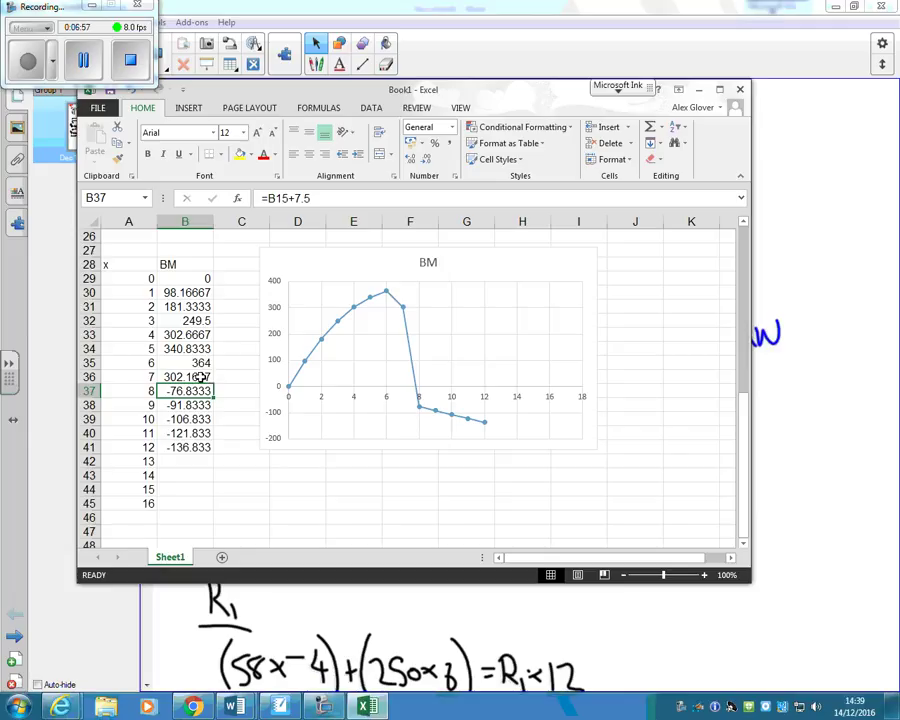
click(83, 61)
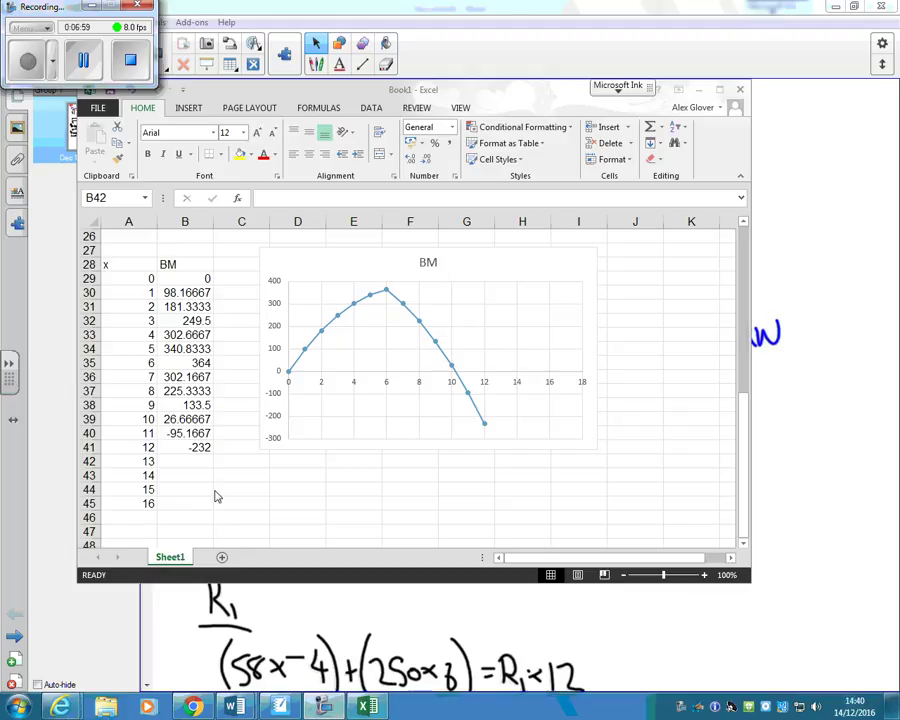
Step: Review the bending moment formulas in cells B41 up to B35 one by one
click(195, 446)
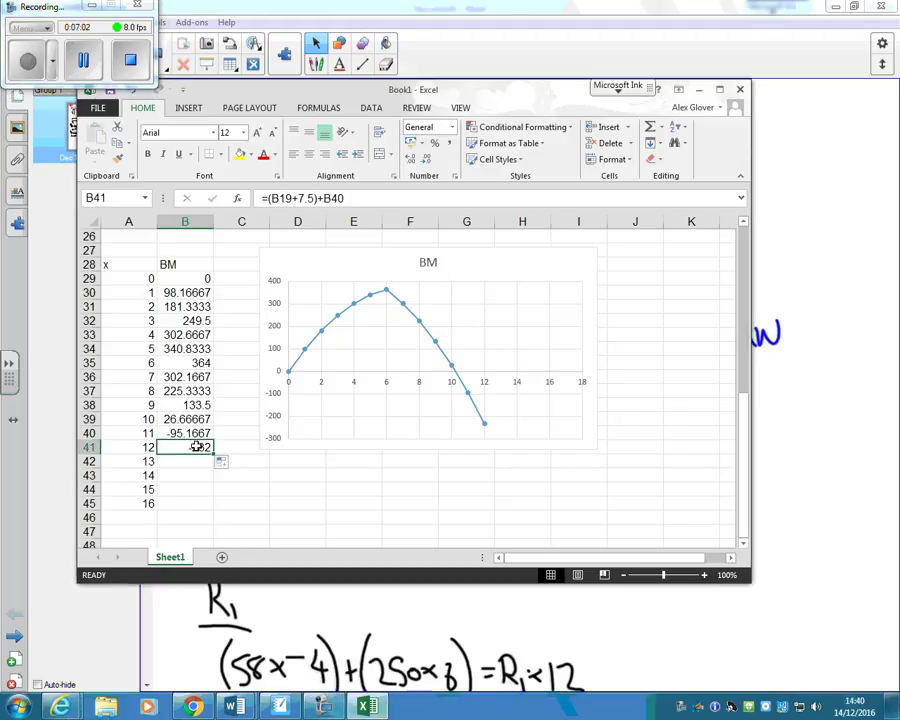
click(196, 432)
click(197, 418)
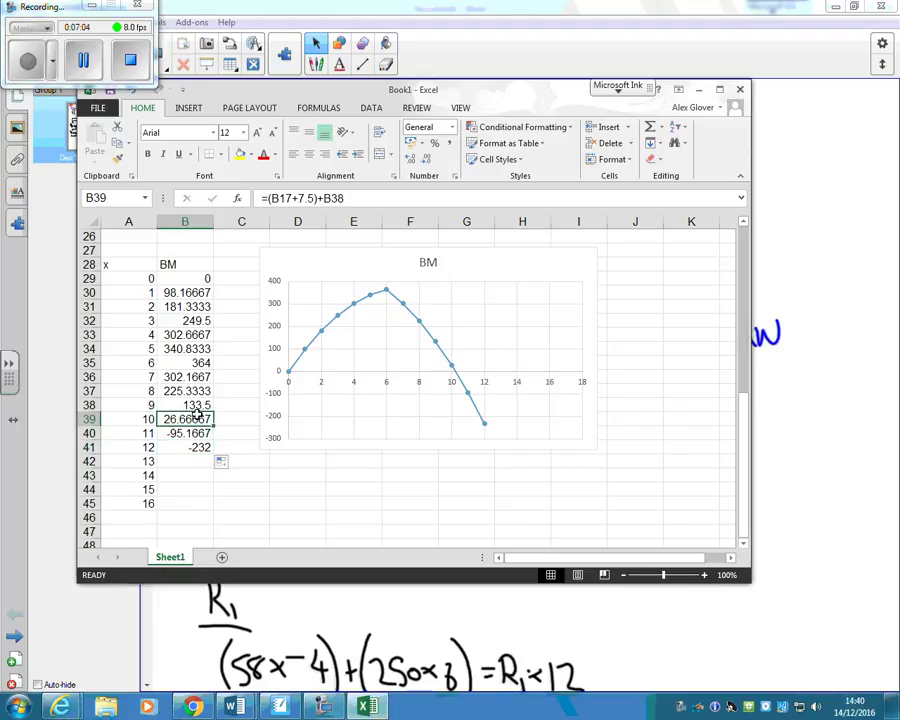
click(198, 404)
click(198, 390)
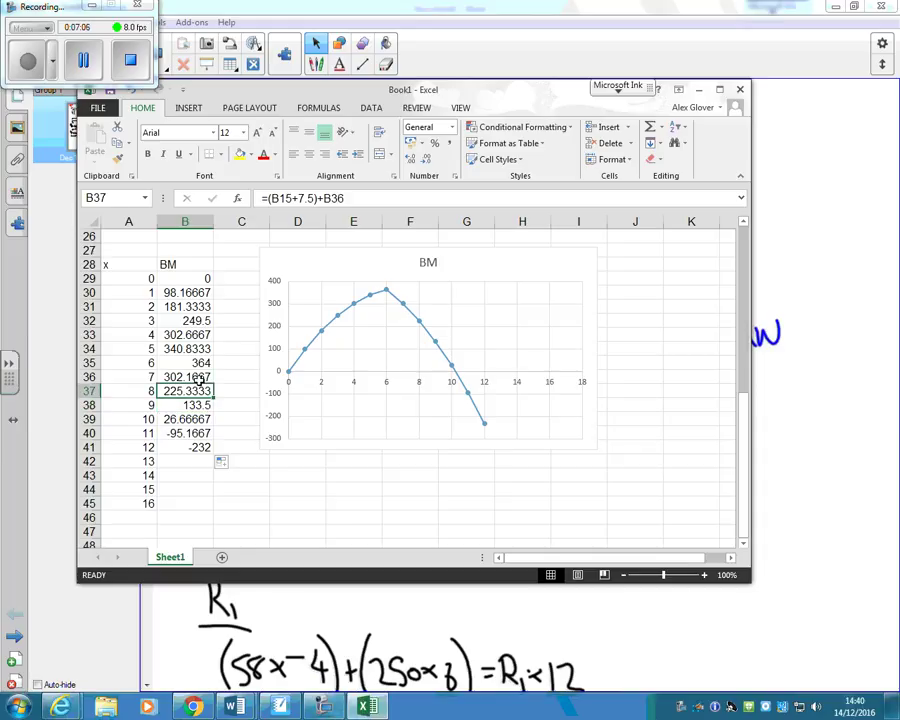
click(199, 376)
click(198, 362)
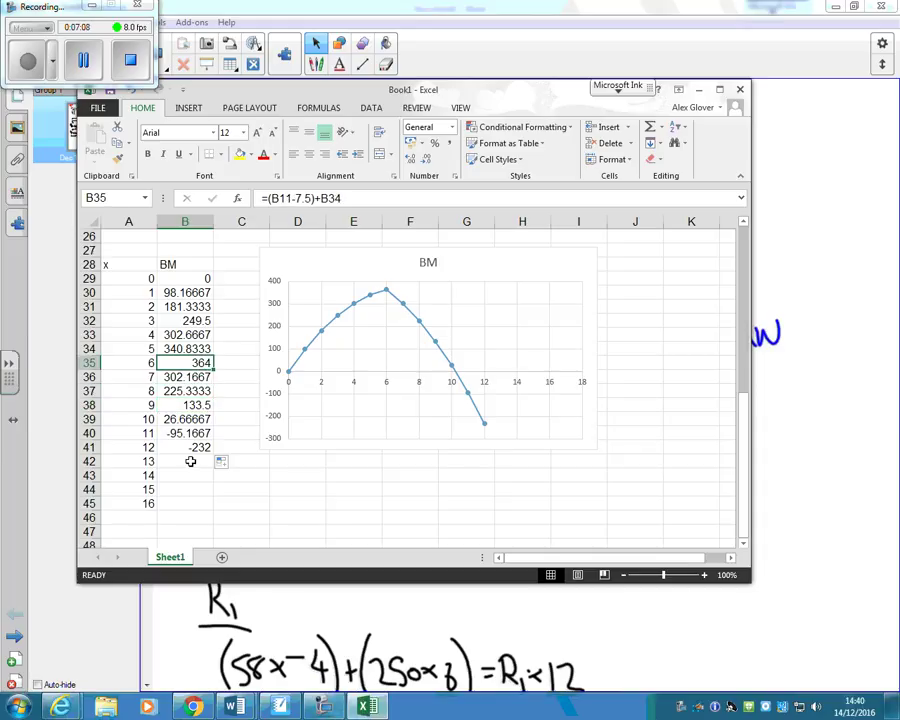
Step: Enter =B41+58 in B42 and fill the formula down to B45 for x = 13 to 16
click(190, 461)
text(=)
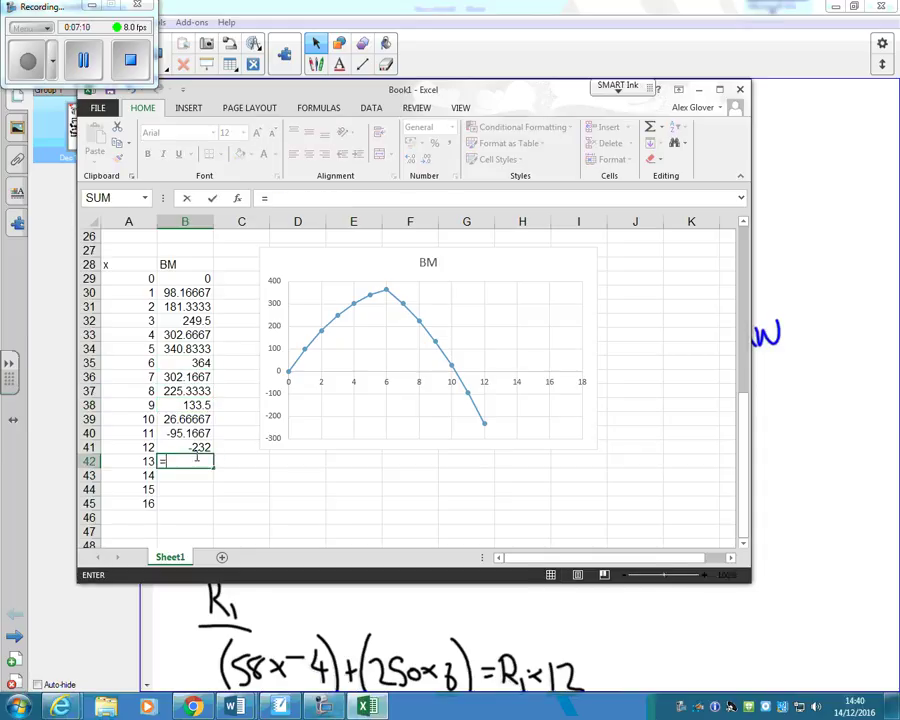
click(196, 447)
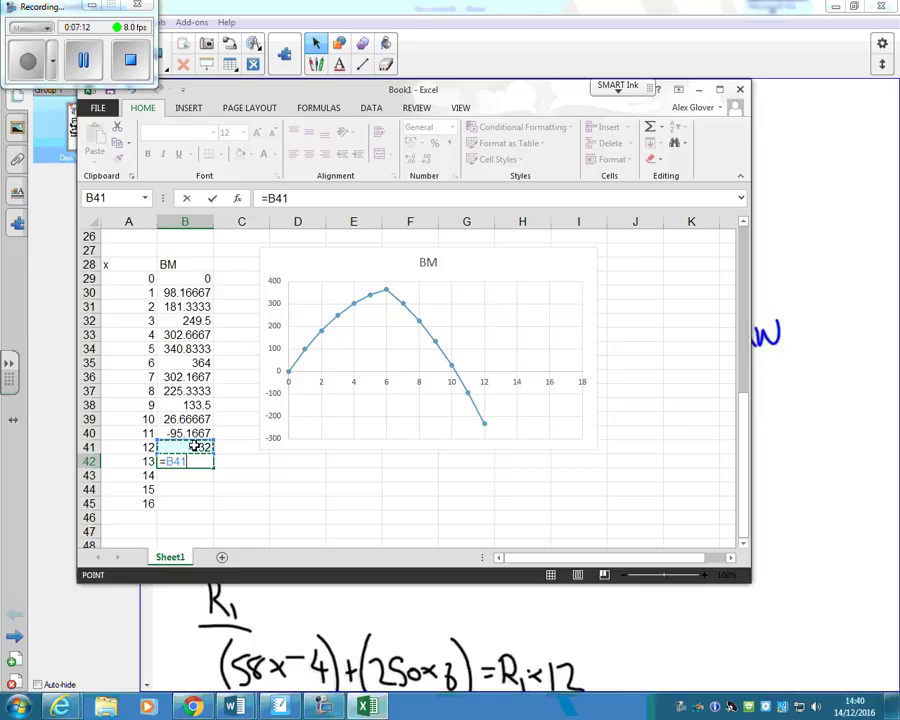
text(+58)
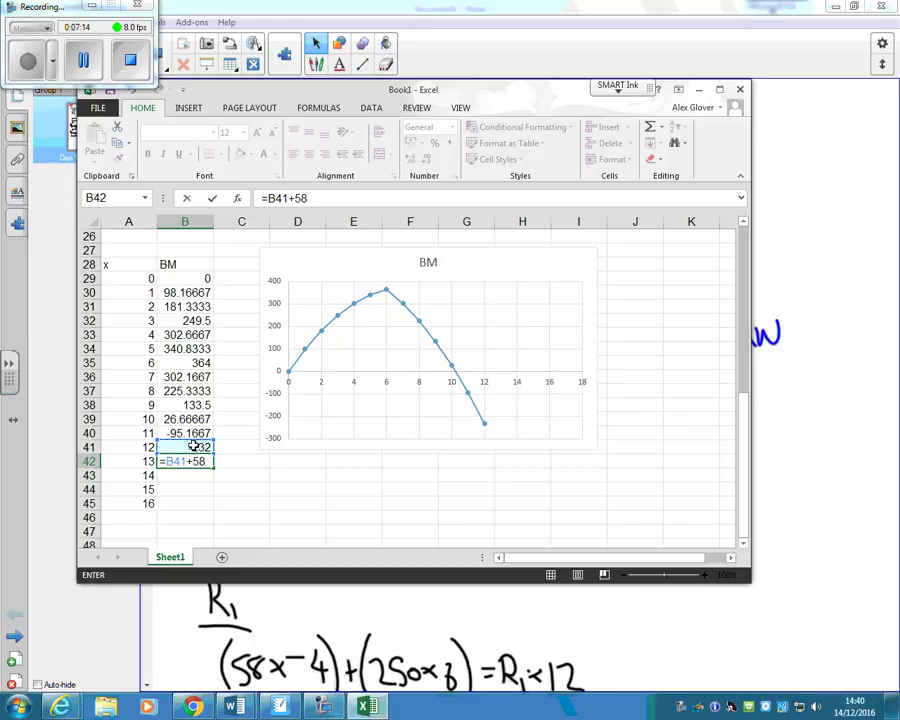
key(Return)
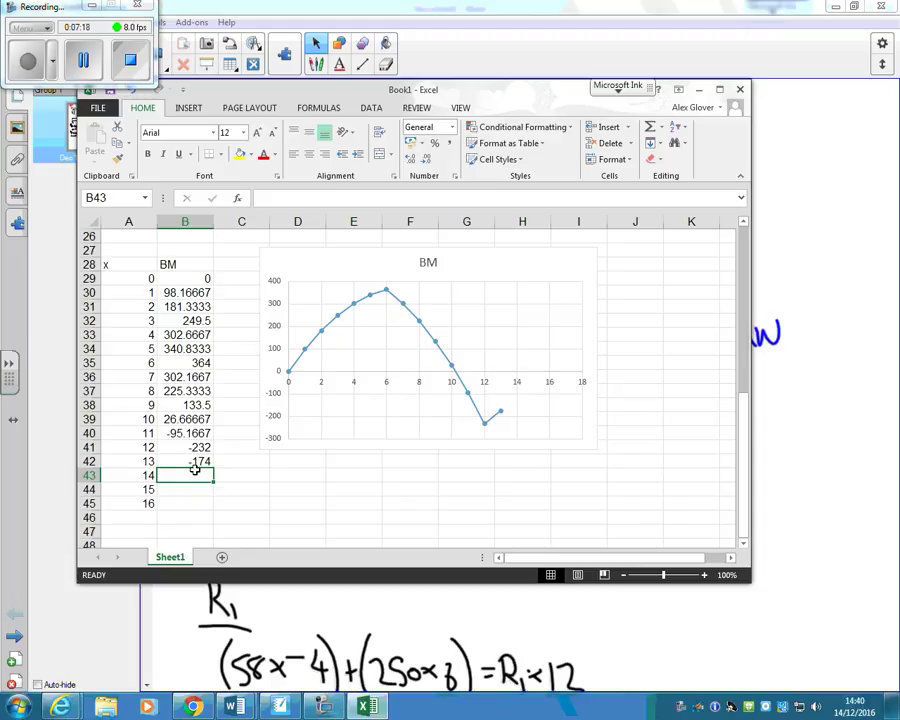
click(193, 461)
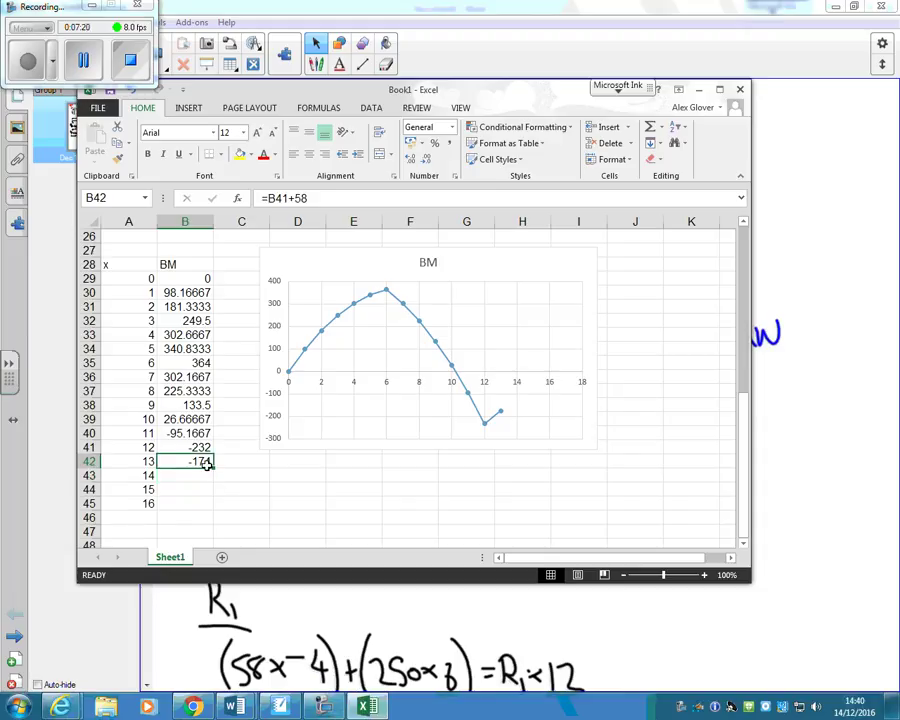
drag(213, 467, 240, 522)
click(206, 477)
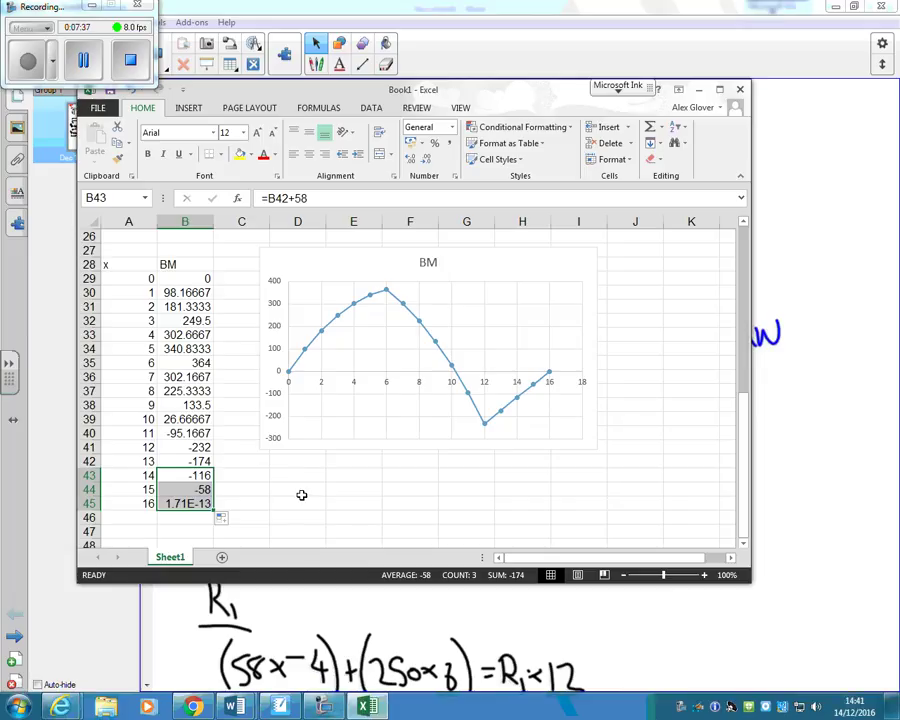
click(284, 502)
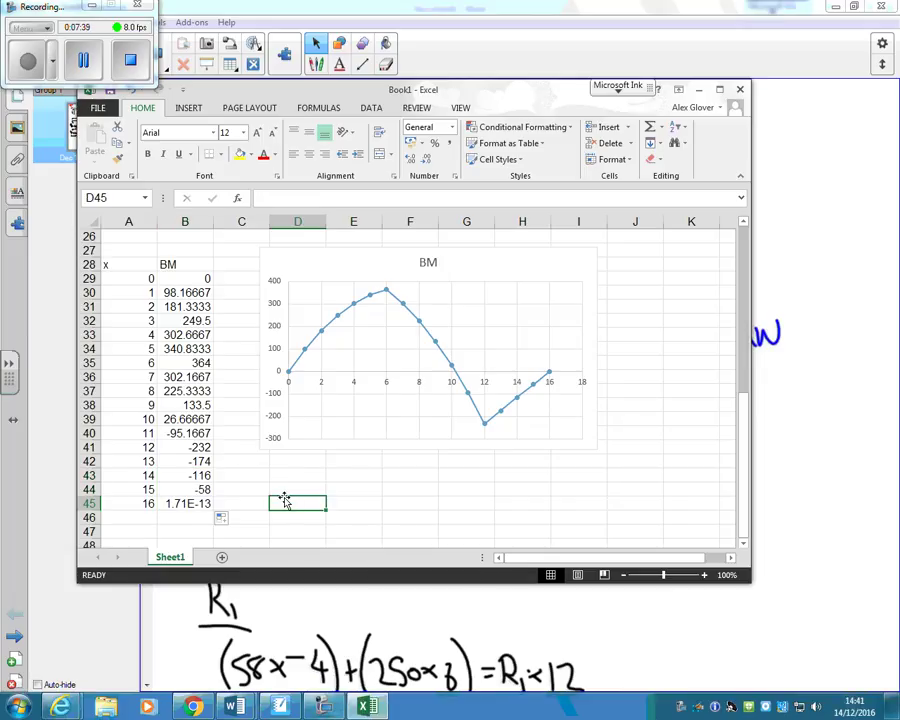